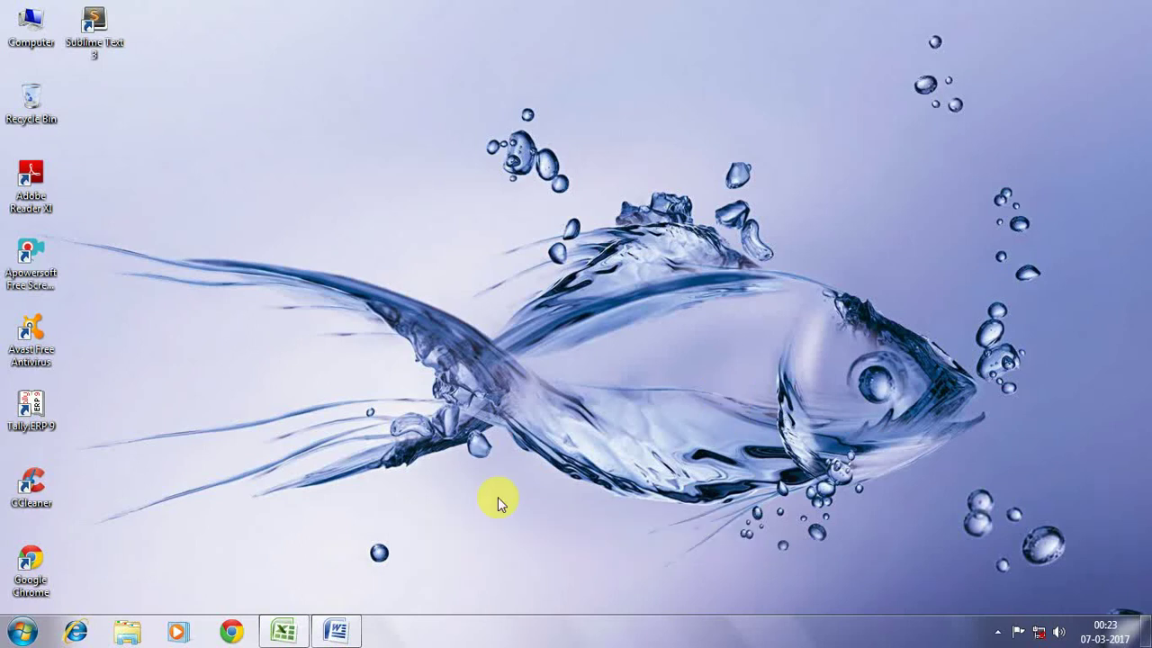
Enter the headings NAME, Adress, Pin Code and Mobile No. across cells A1 to D1
mouse_move(320, 637)
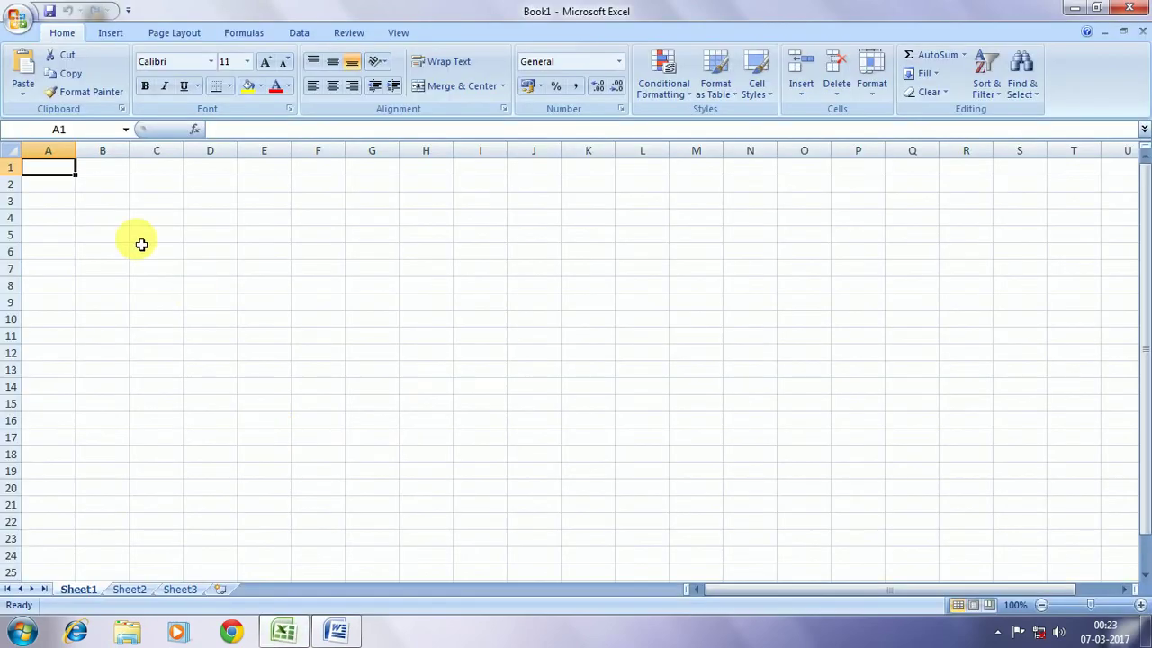
type("N")
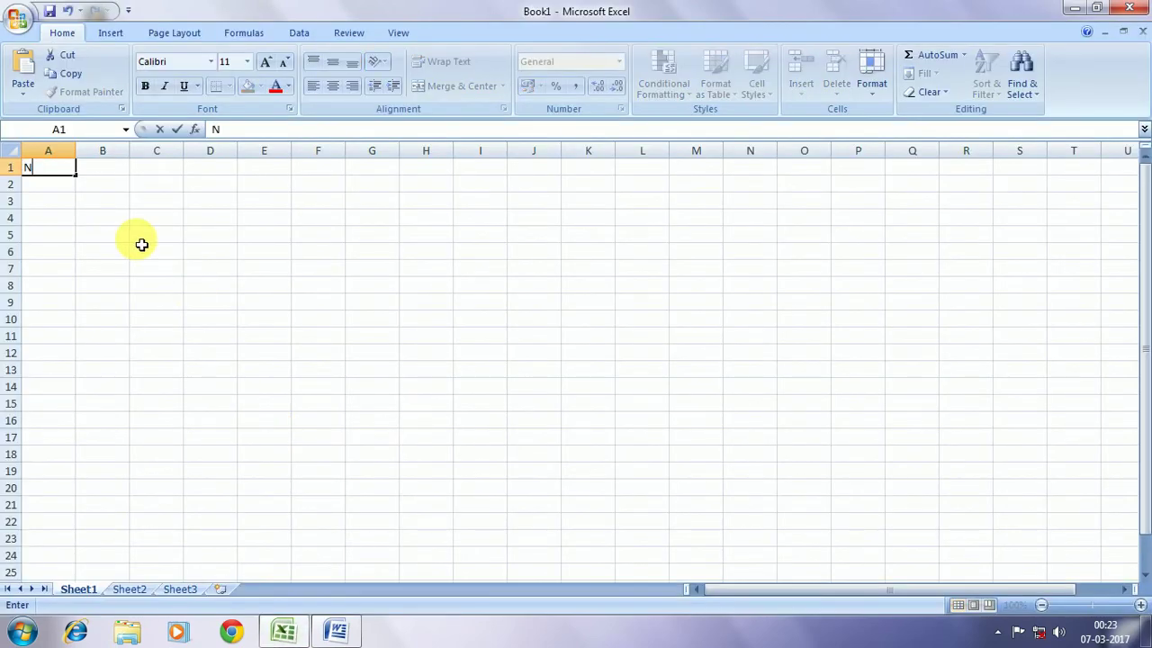
type("AME")
key("Tab")
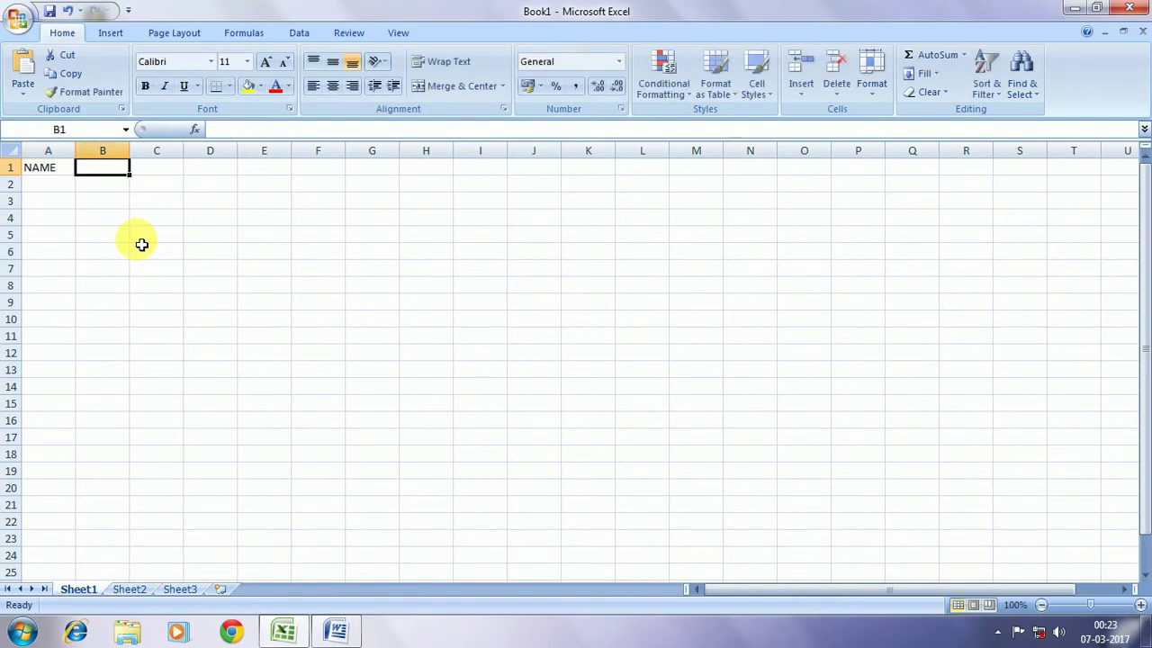
type("aD")
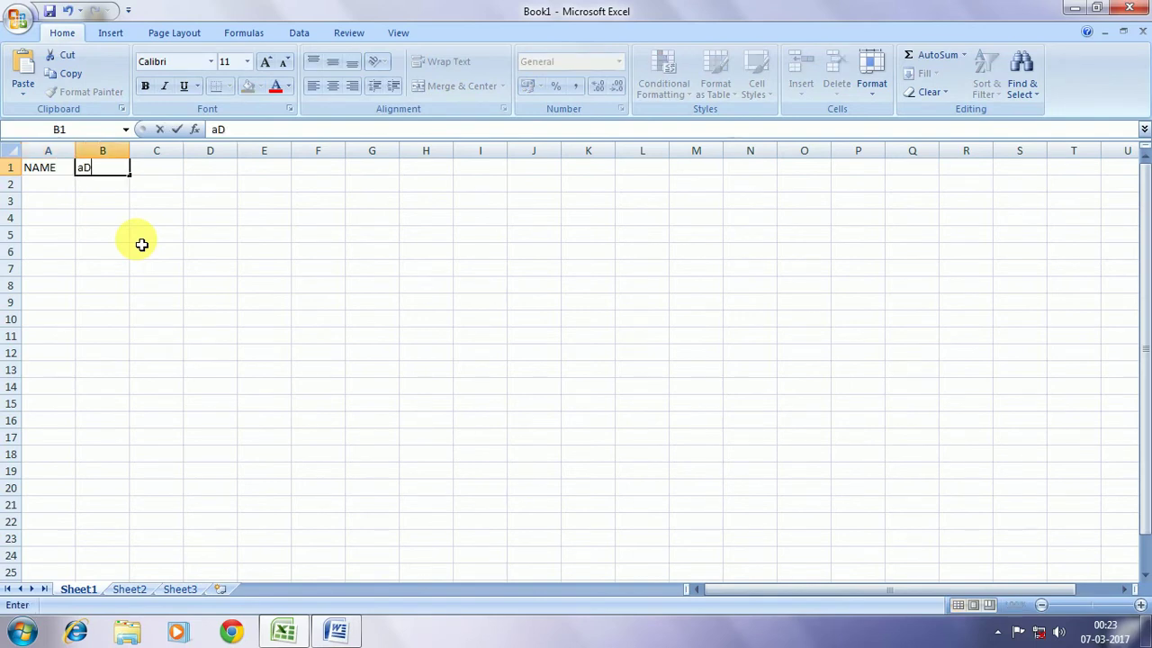
type("RESS")
key("Tab")
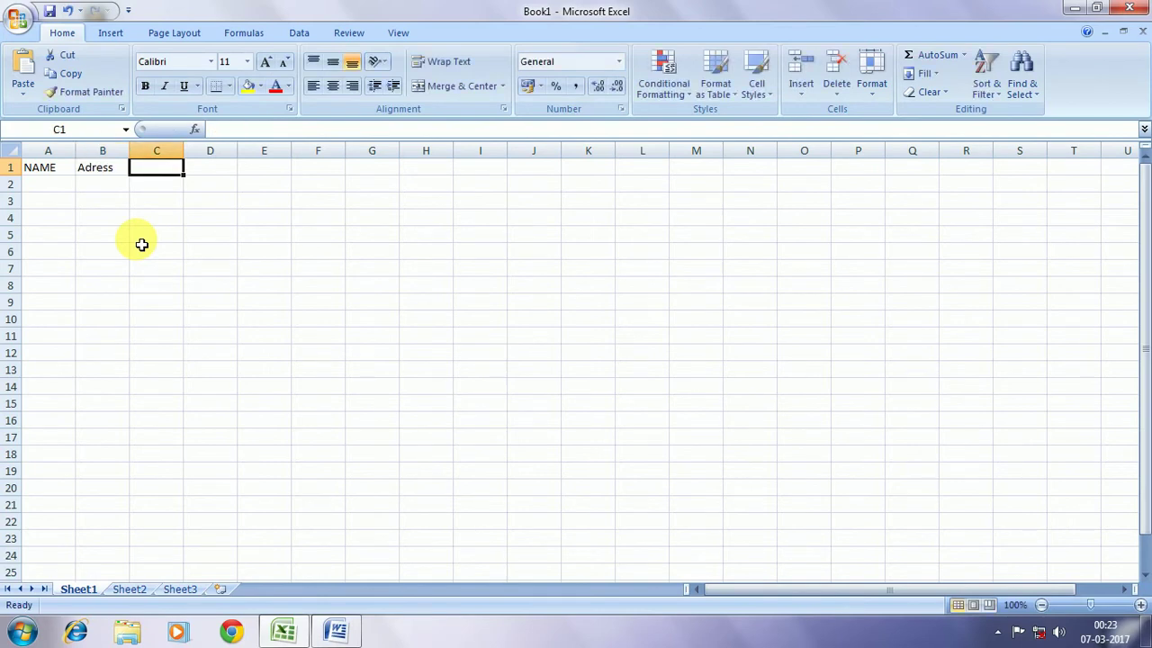
type("Pi")
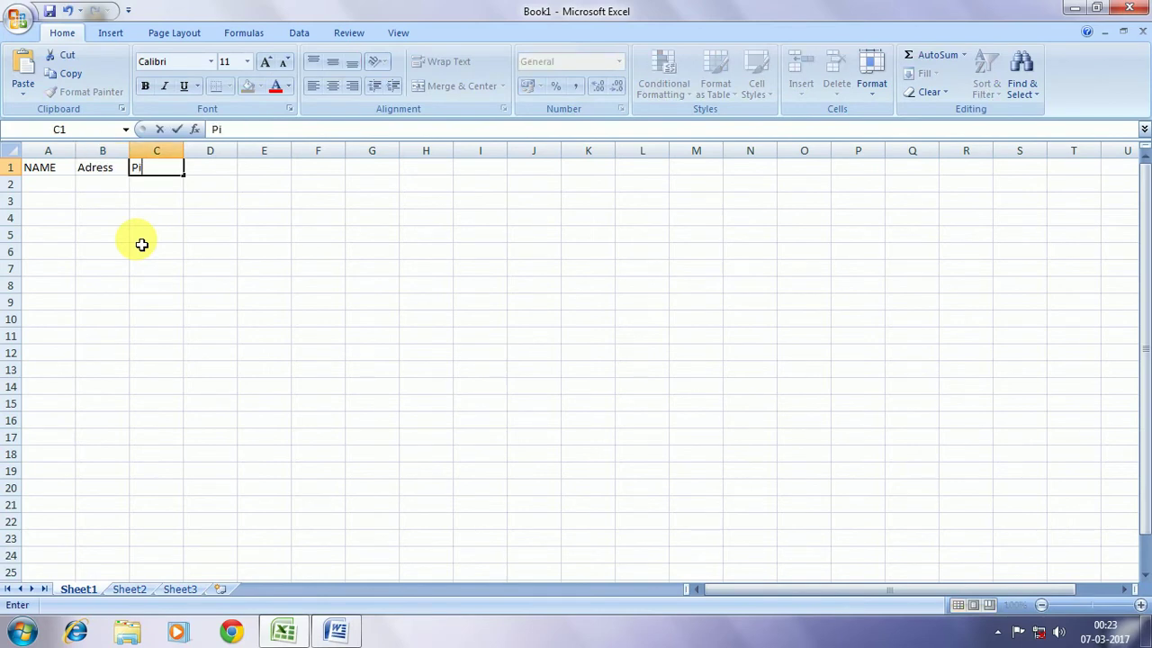
type("n Code")
key("Tab")
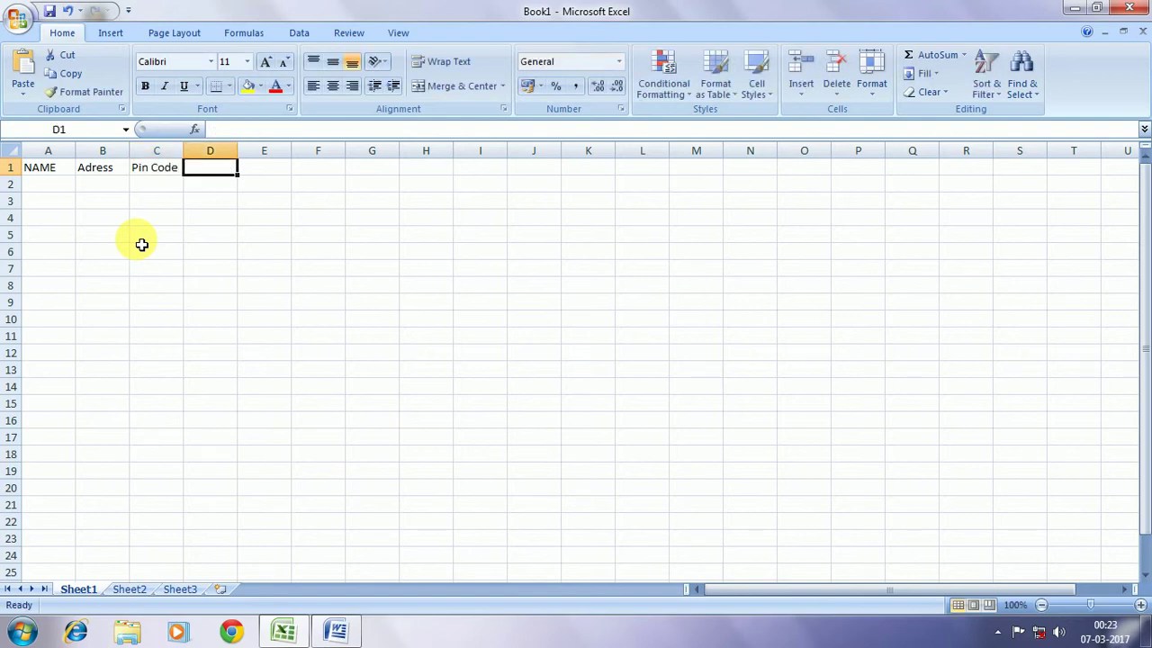
type("Mo")
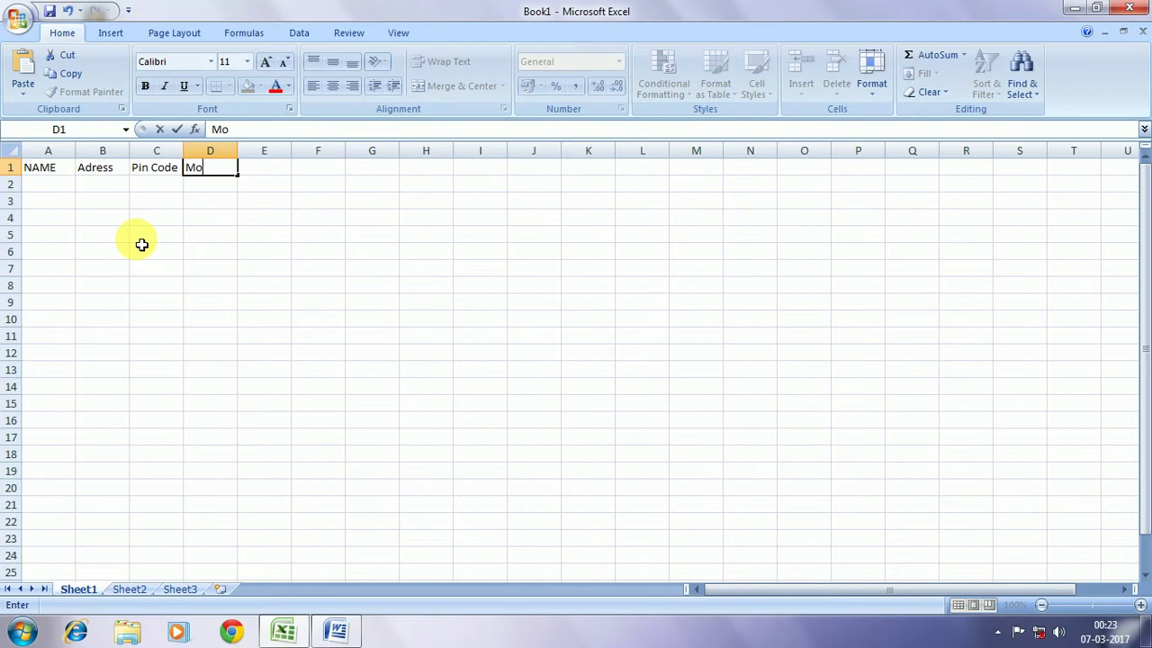
type("bile No.")
key("Return")
key("Left")
key("Left")
key("Left")
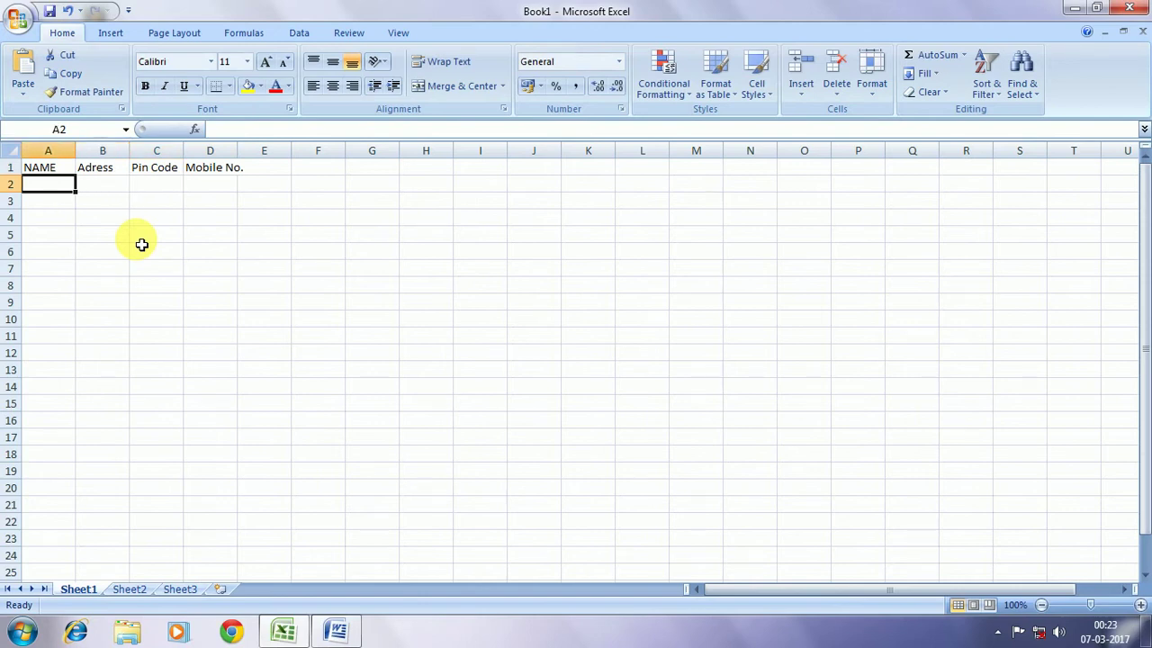
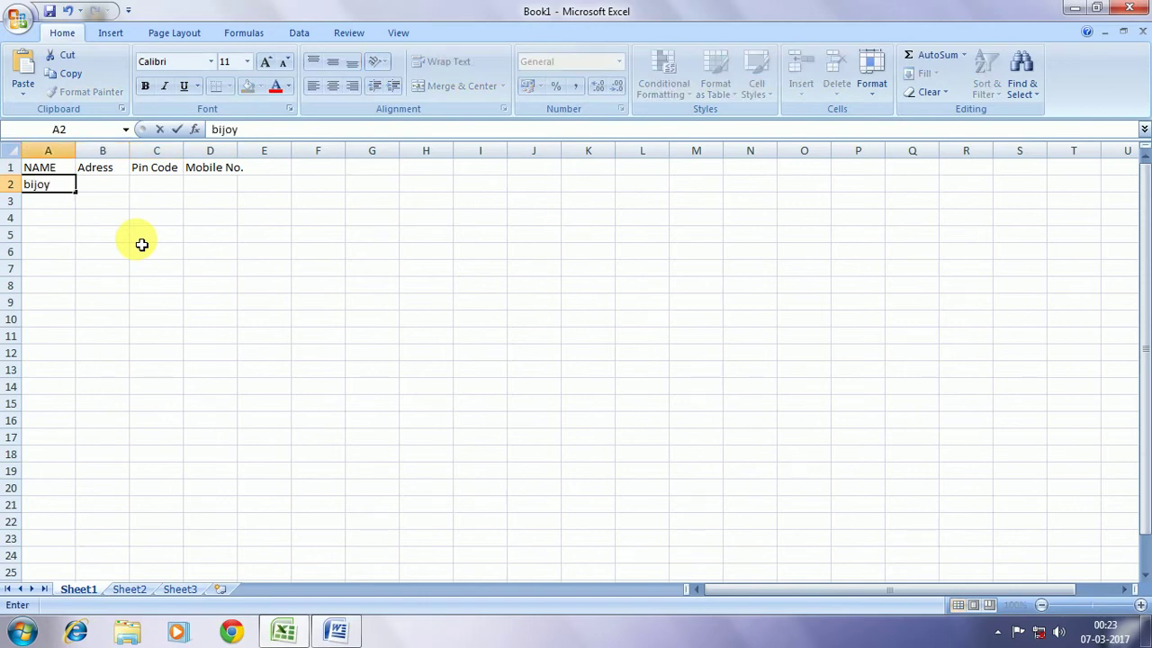
Enter the first recipient's name in A2, retyping it to fix a misspelling
key("Return")
key("Up")
key("BackSpace")
key("Return")
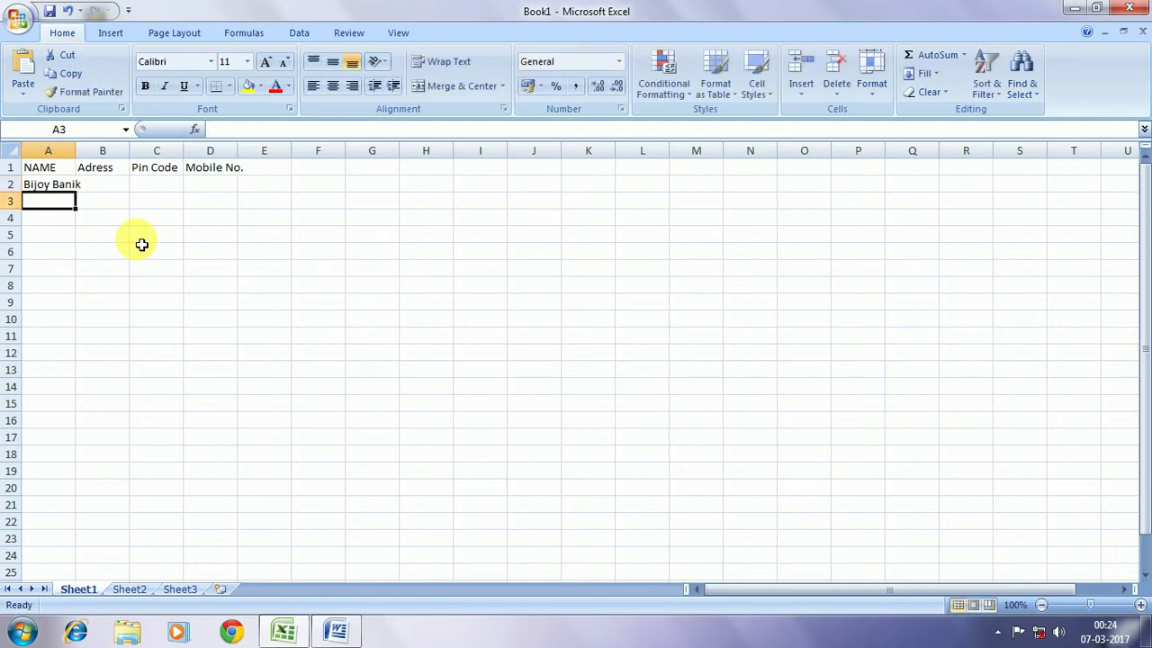
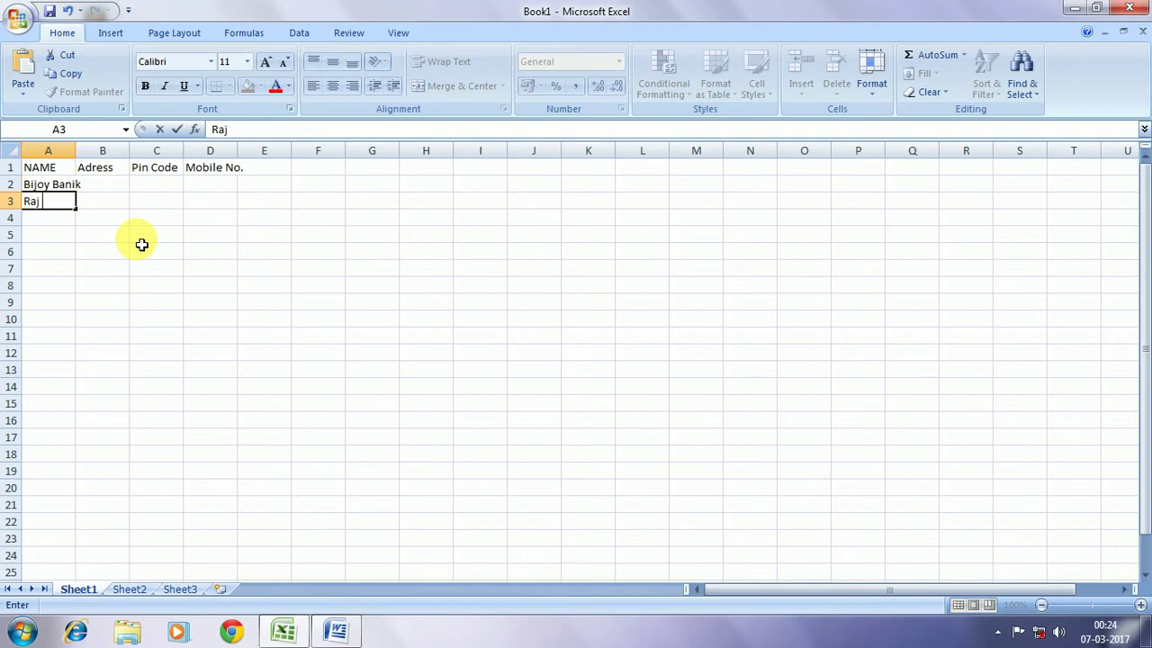
Enter the other four recipients' names in A3 to A6 and widen column A to fit
key("Return")
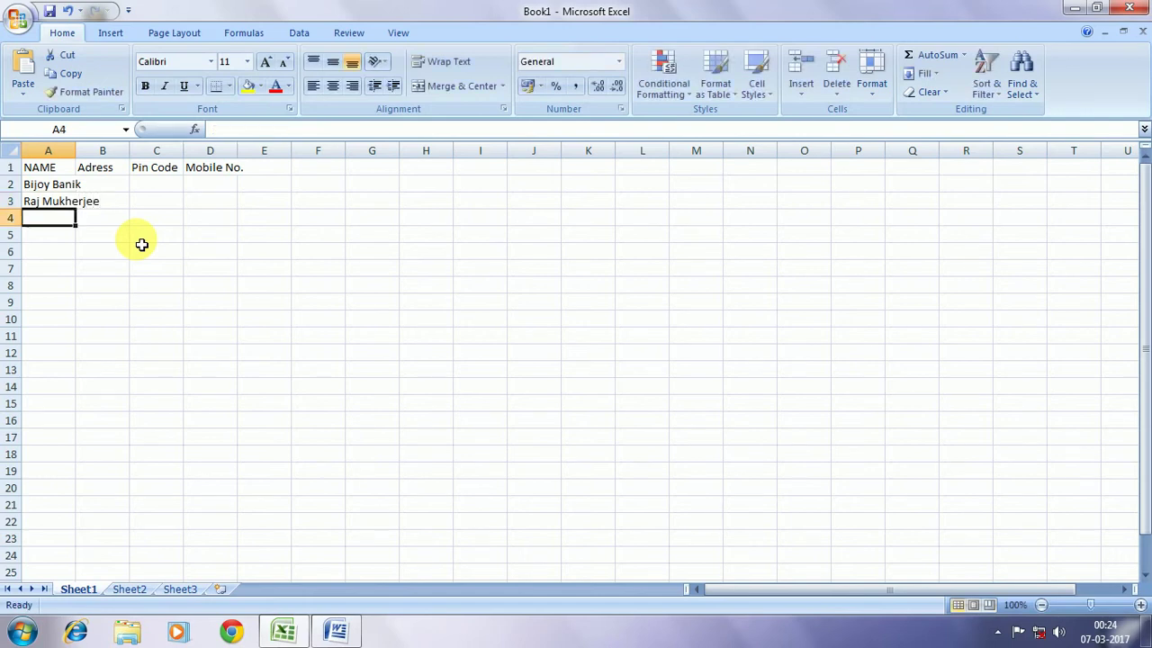
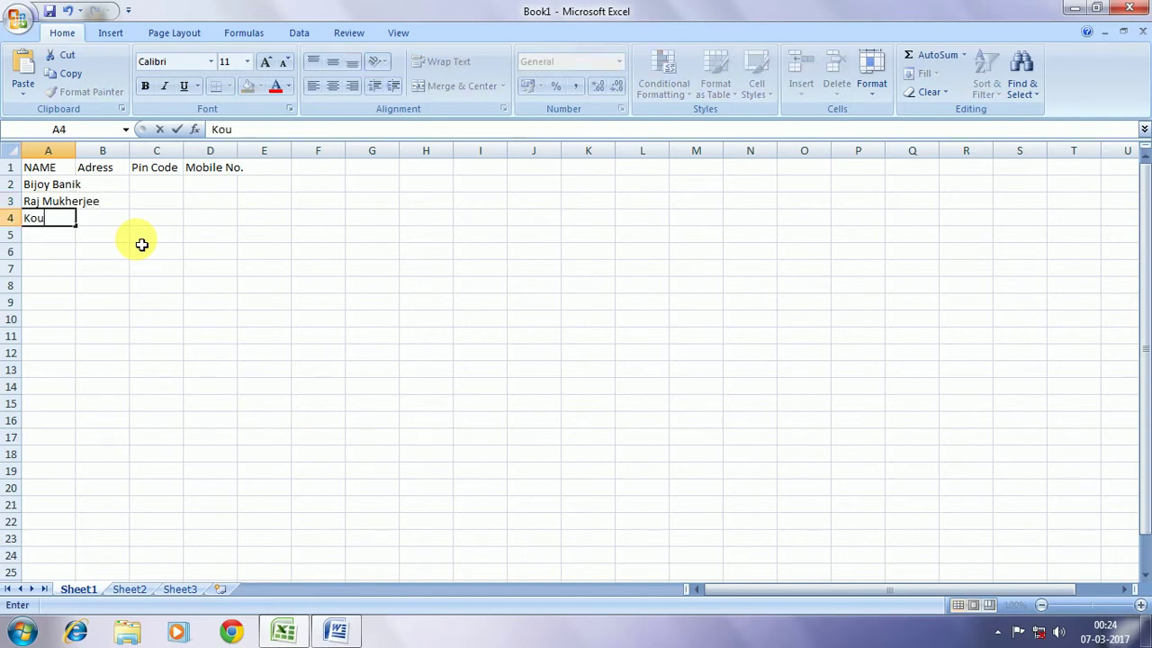
key("Return")
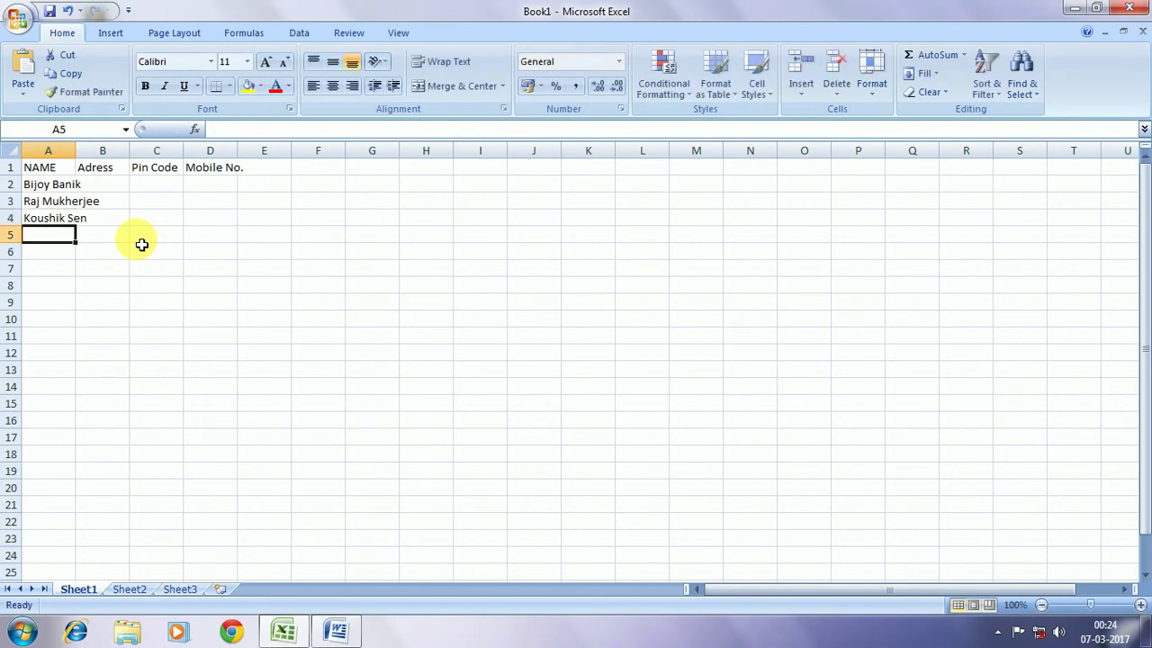
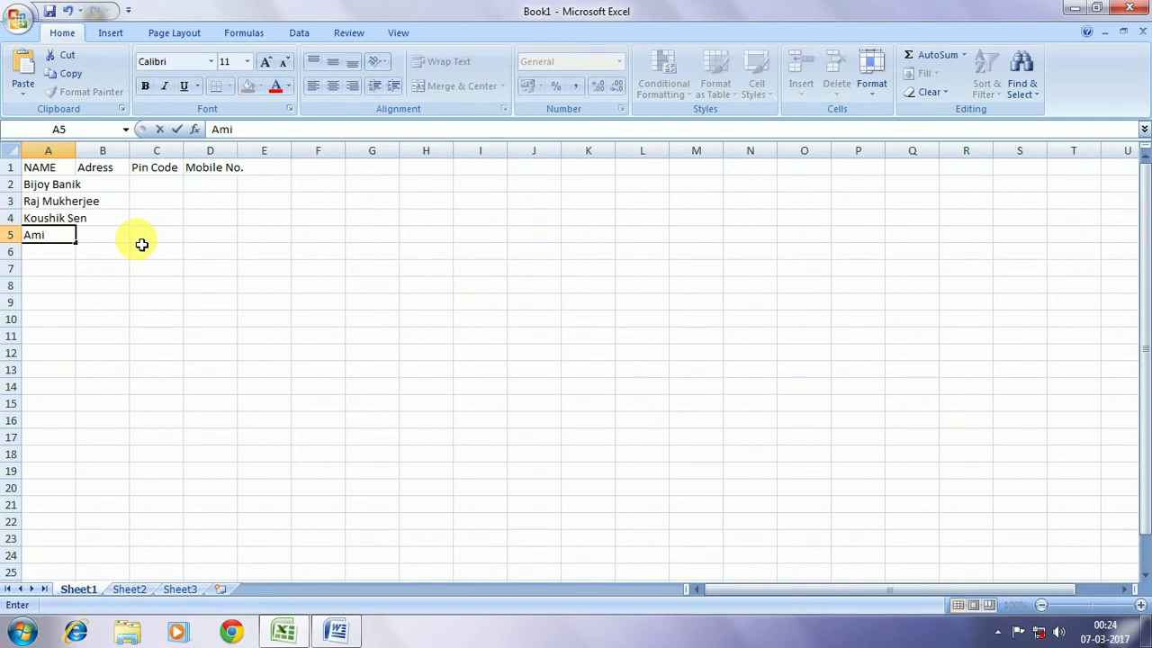
key("Return")
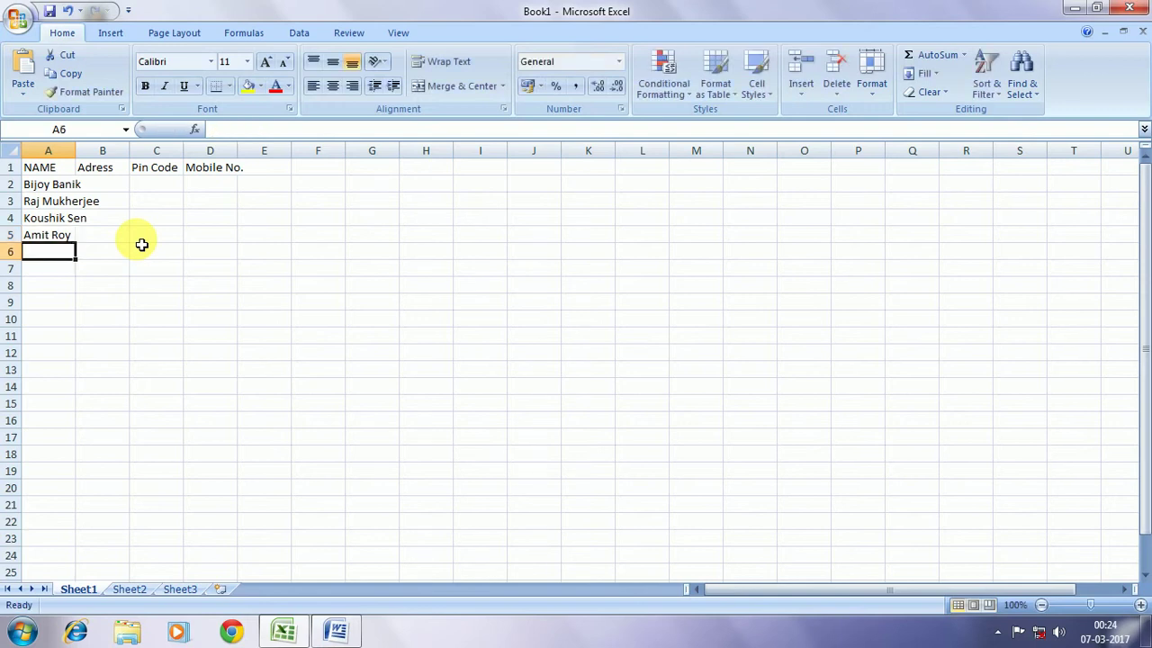
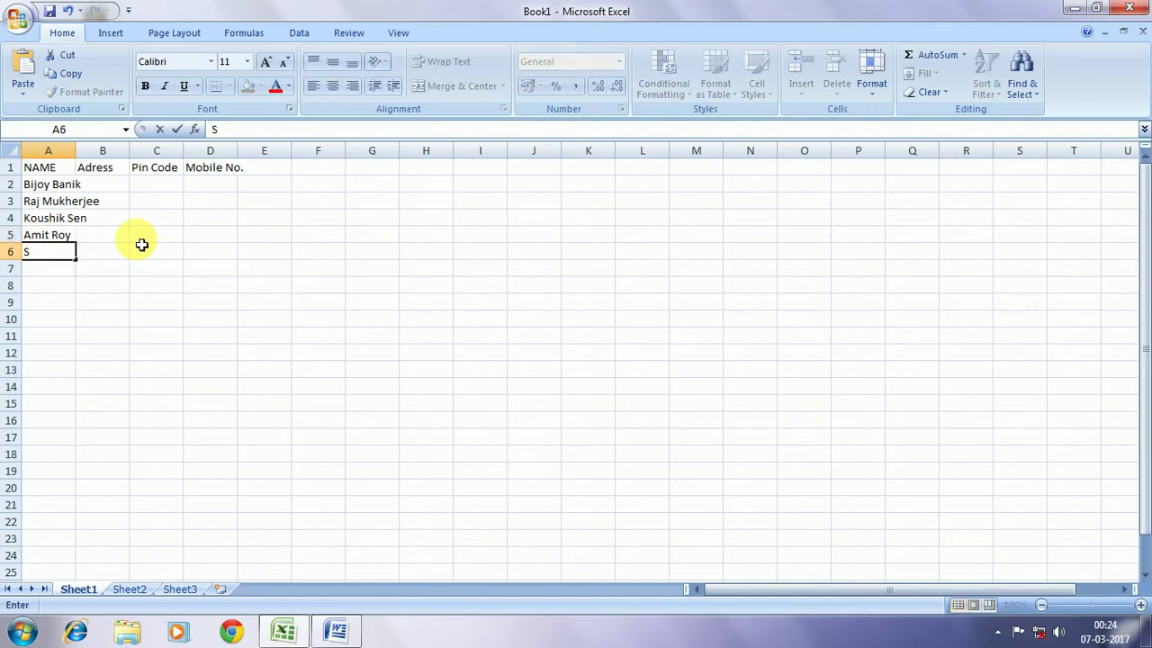
key("Tab")
left_click_drag(75, 151, 387, 160)
Enter the first three recipients' area addresses in B2 to B4
left_click(155, 190)
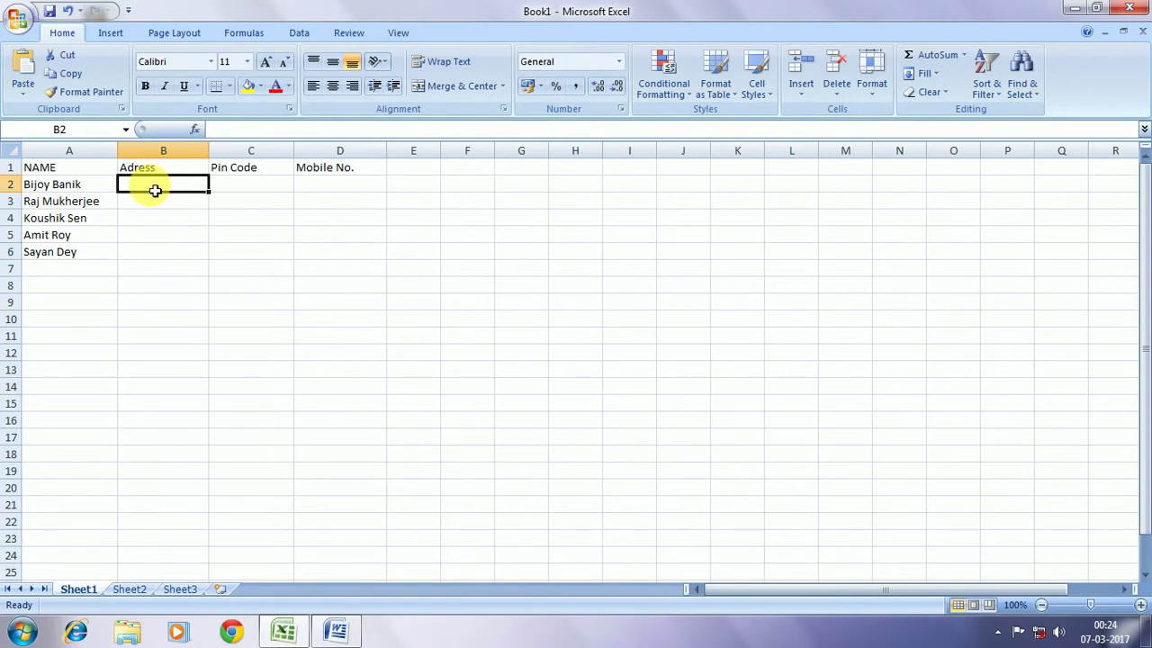
type("J")
key("BackSpace")
type("Kesto")
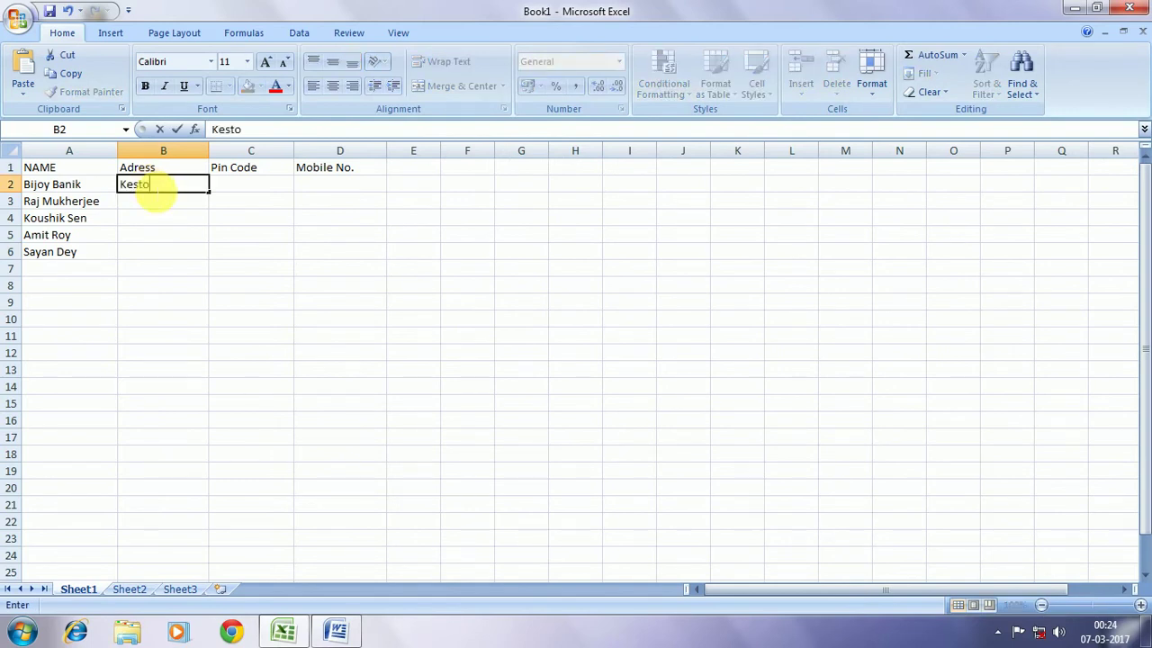
type("pur")
key("Return")
type("Sa")
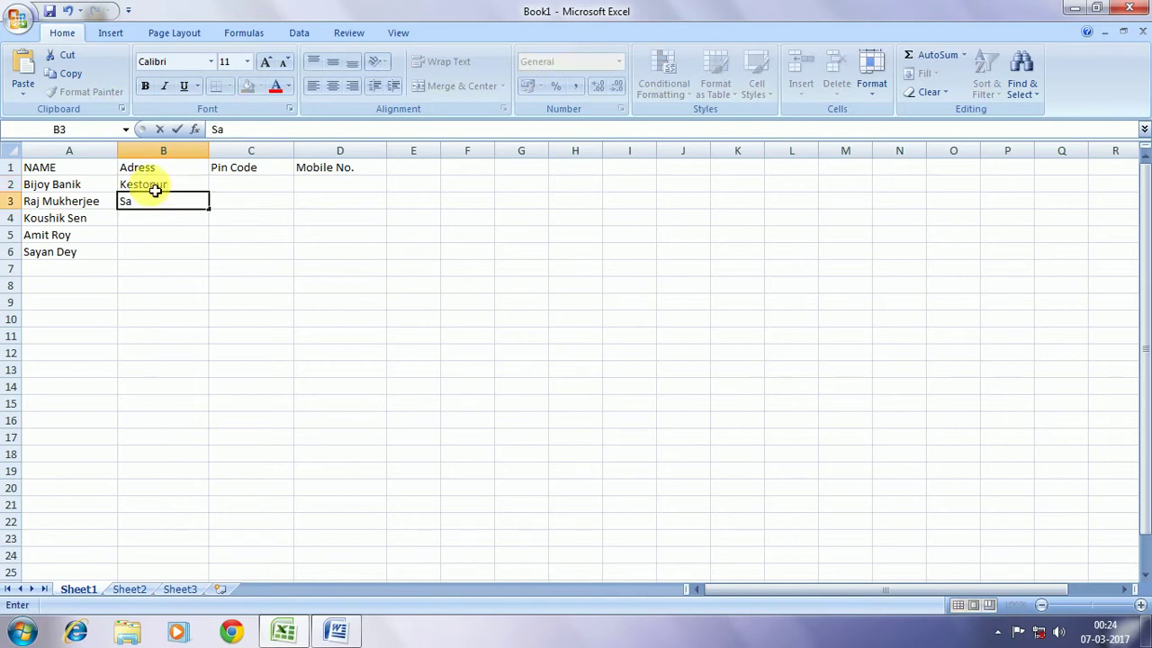
type("ltlake")
key("Return")
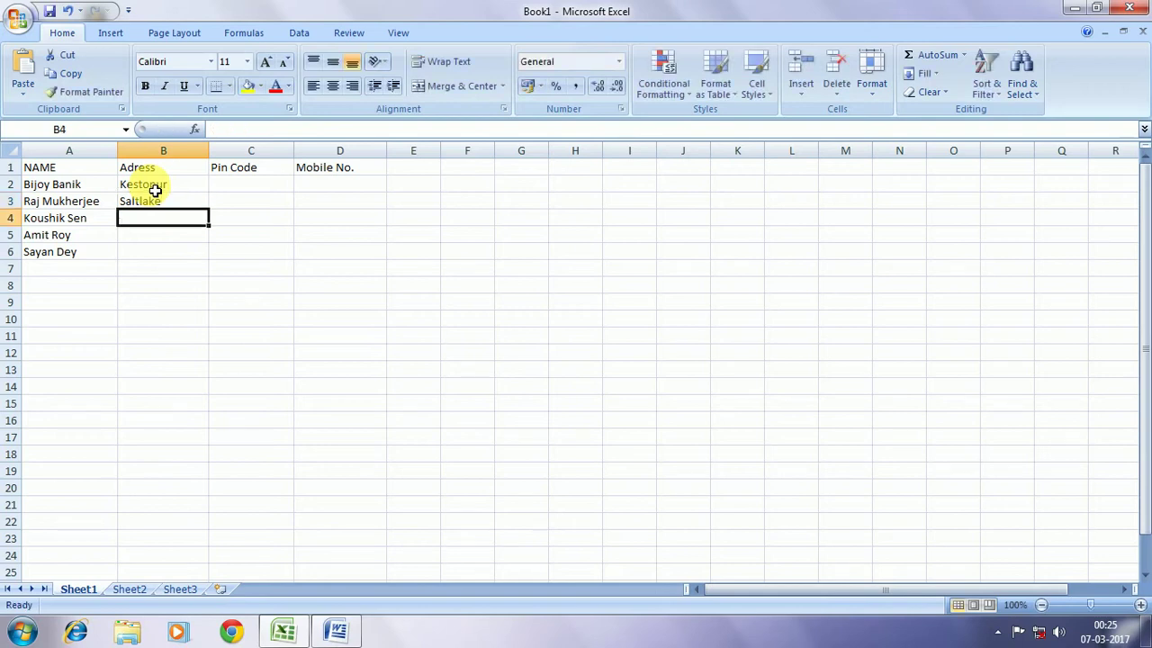
type("Park")
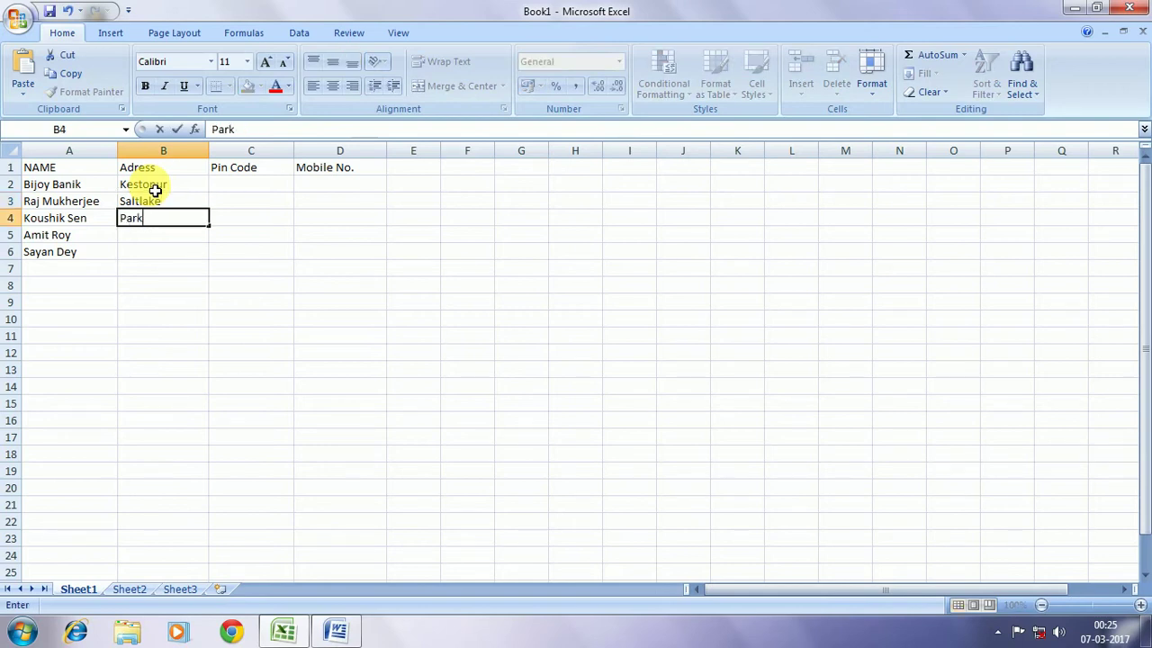
type(" Street")
key("Return")
Enter the last two recipients' addresses in B5 and B6, fixing a typo
type("N")
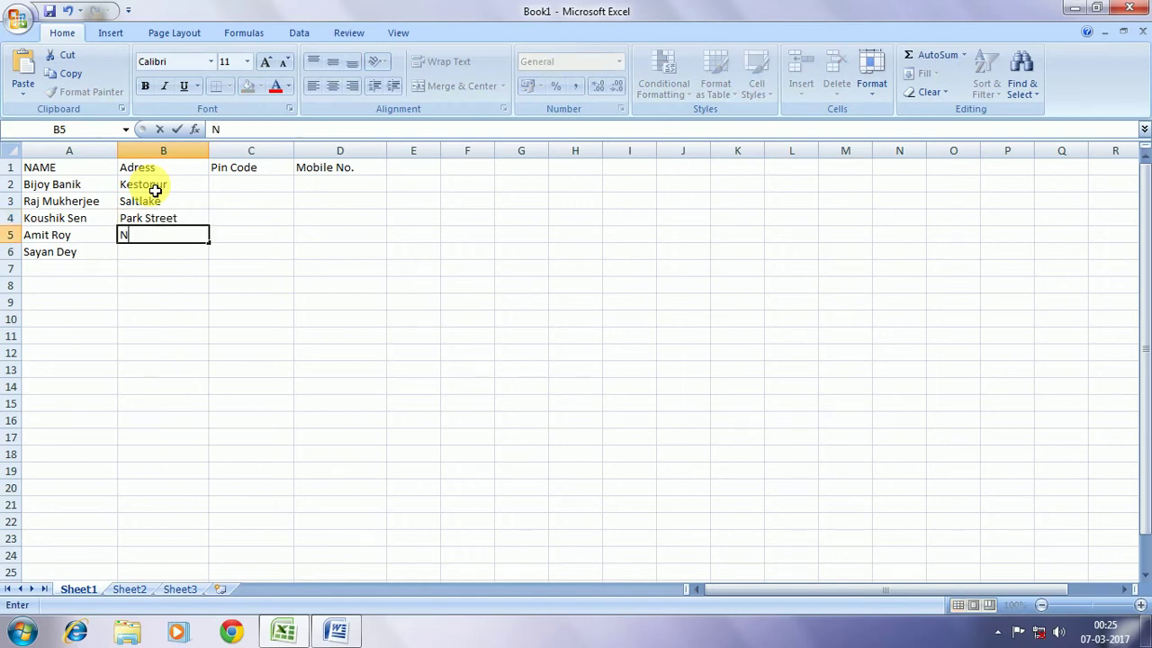
type("ew Town")
key("Return")
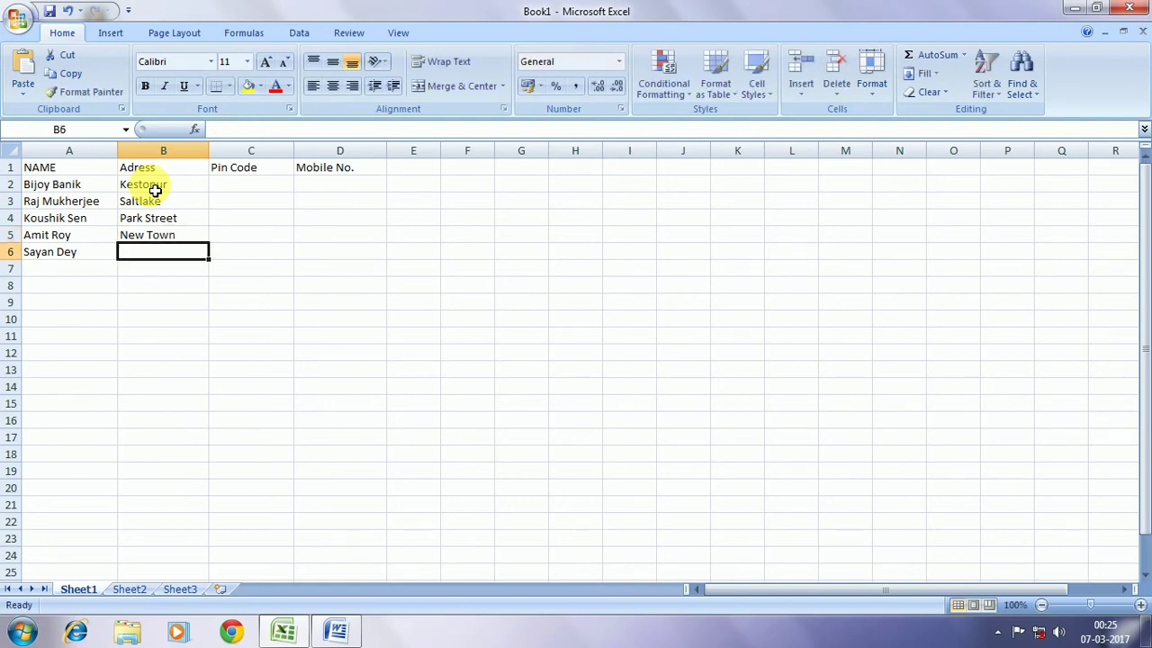
type("Sh")
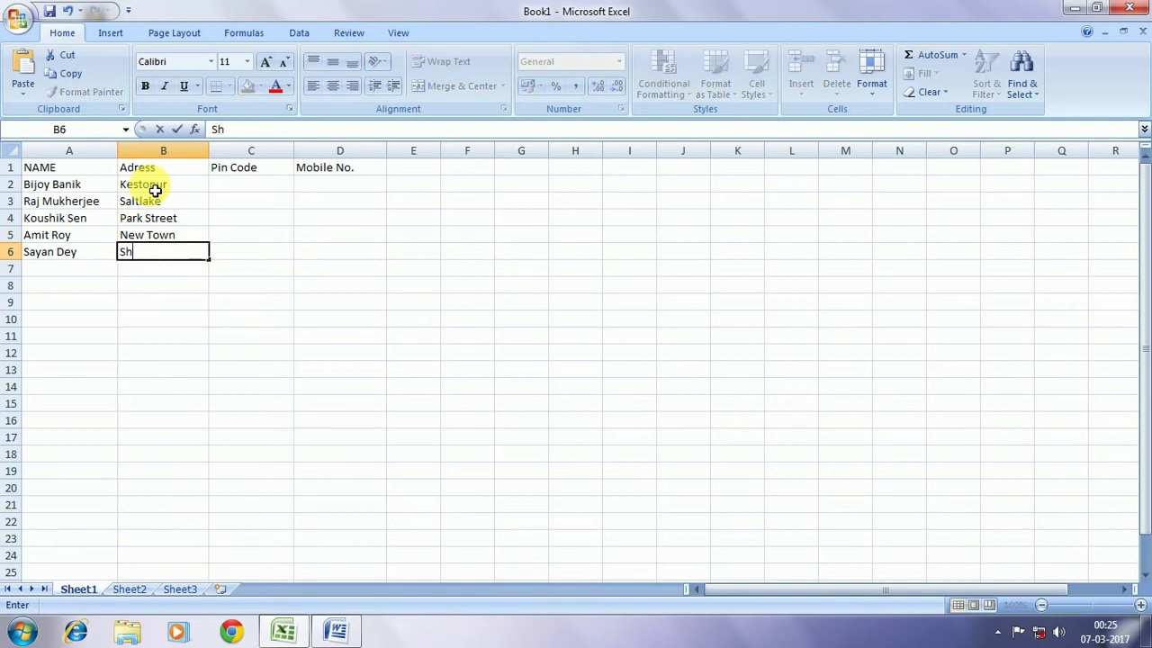
type("yambazar")
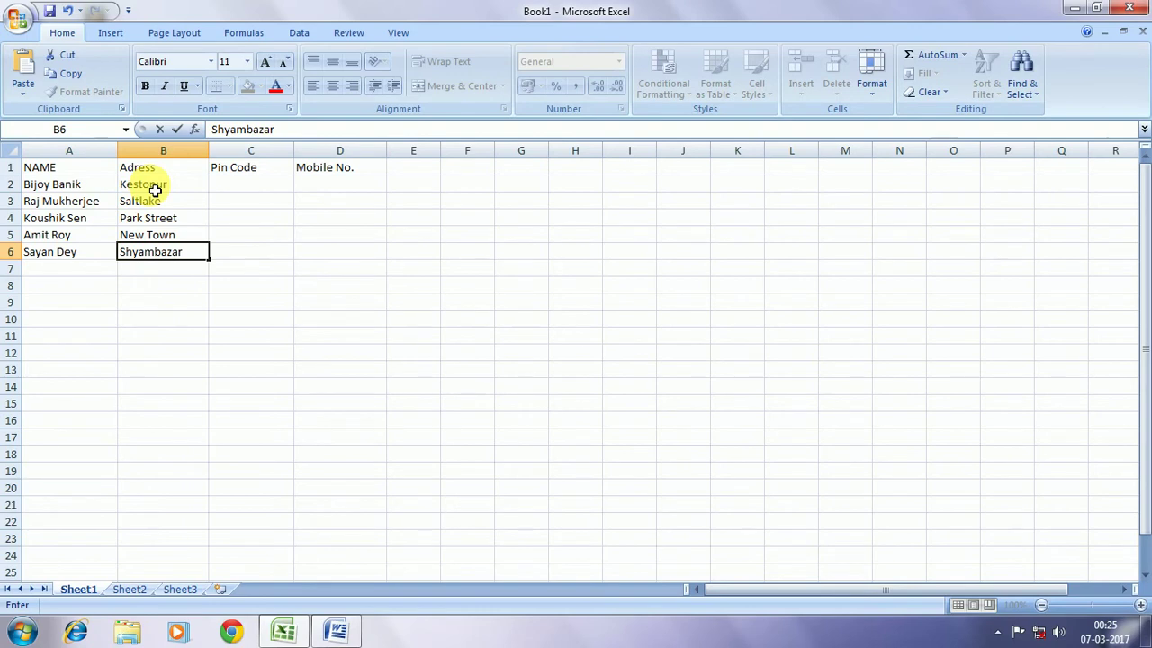
key("Right")
key("Up")
key("Up")
key("Up")
key("Up")
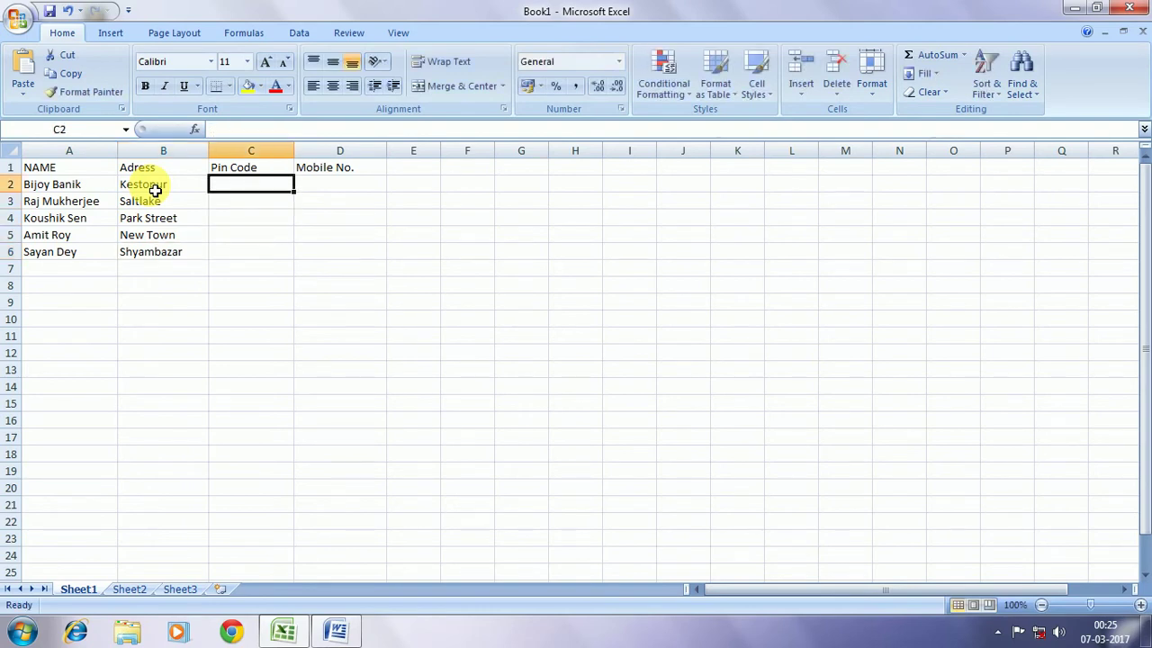
Enter each recipient's six-digit pin code in C2 to C6
type("7001")
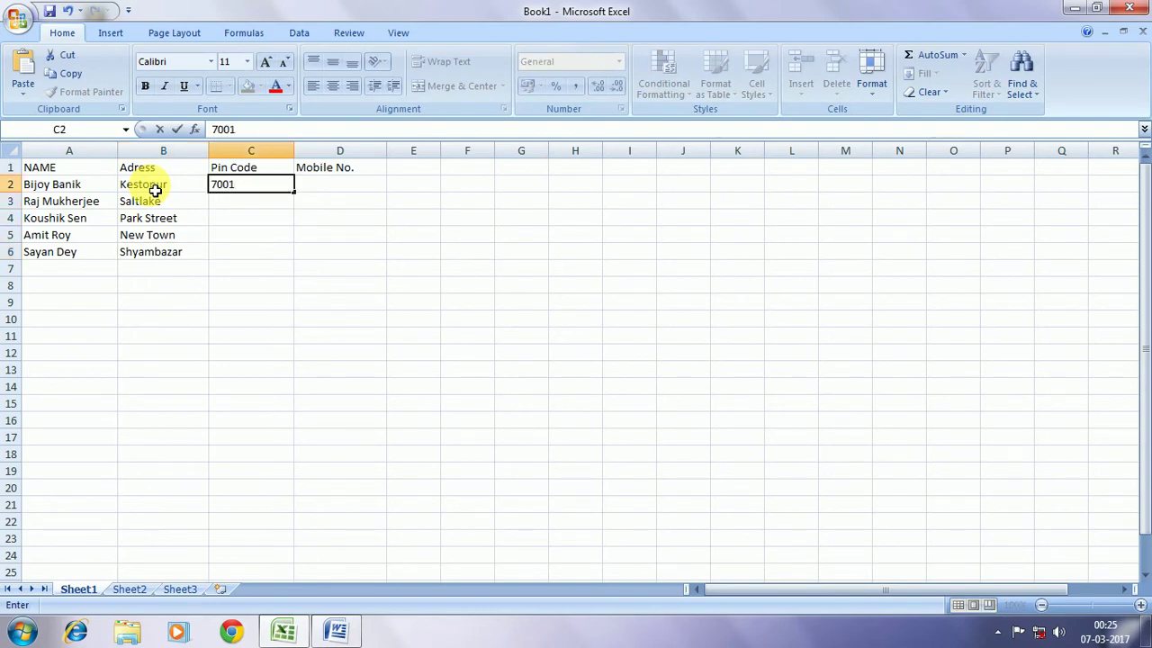
type("20")
key("Return")
type("700156")
key("Return")
type("7")
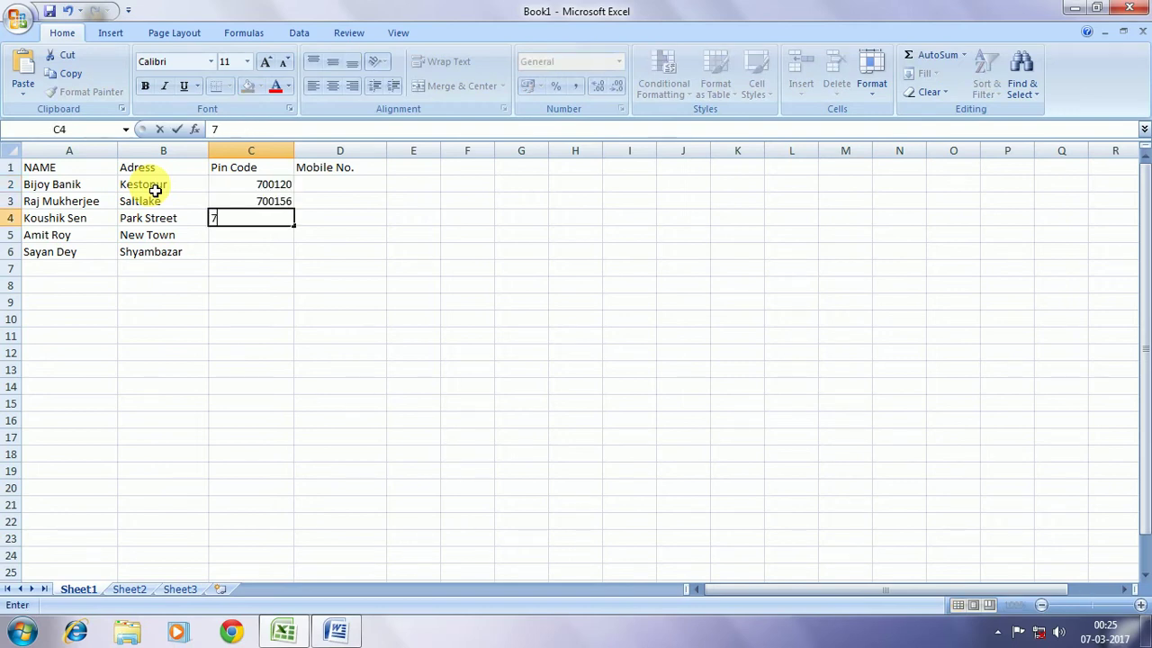
type("00102")
key("Return")
type("70005")
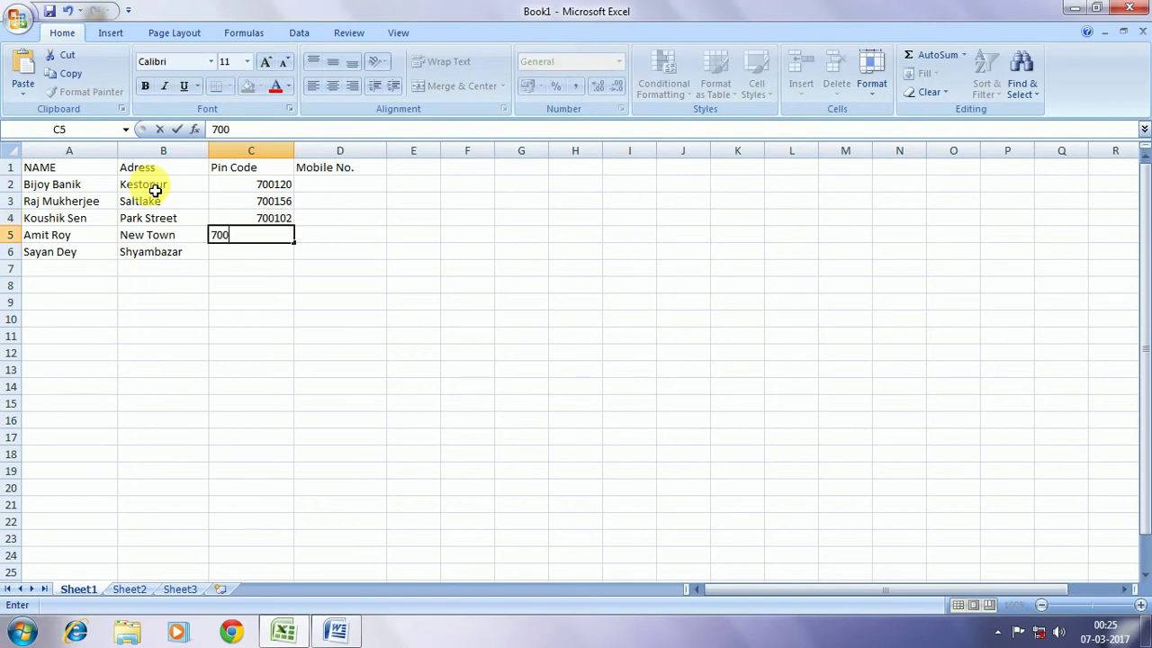
type("4")
key("Return")
type("700036")
key("Right")
key("Up")
key("Up")
key("Up")
key("Up")
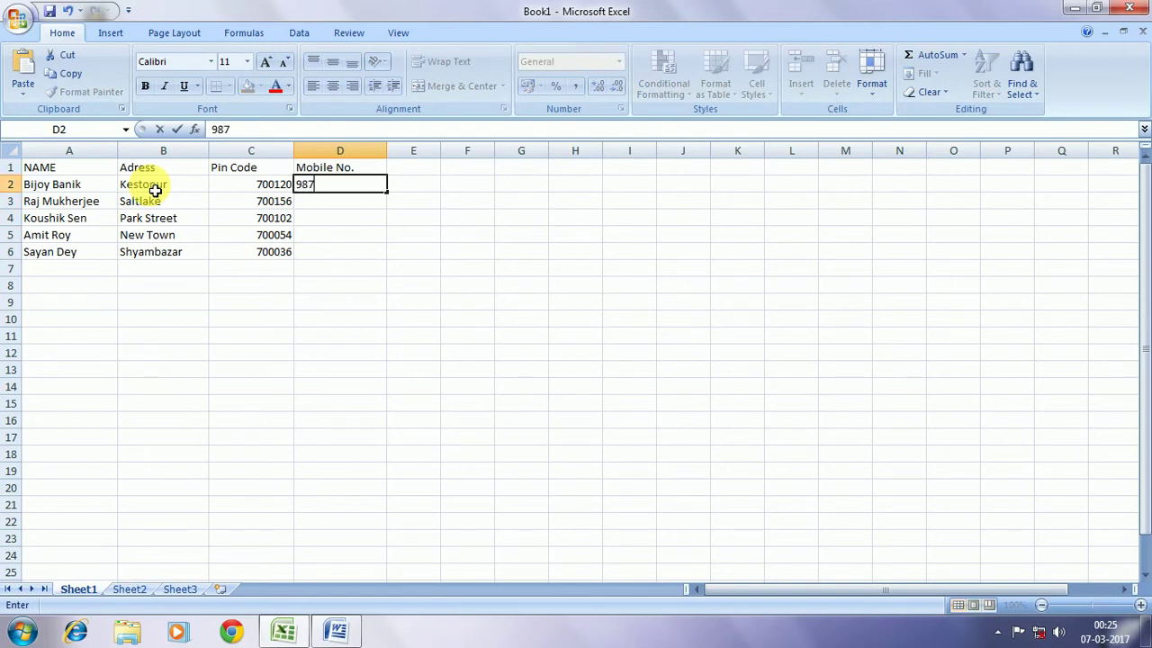
Enter each recipient's ten-digit mobile number in D2 to D6
key("Return")
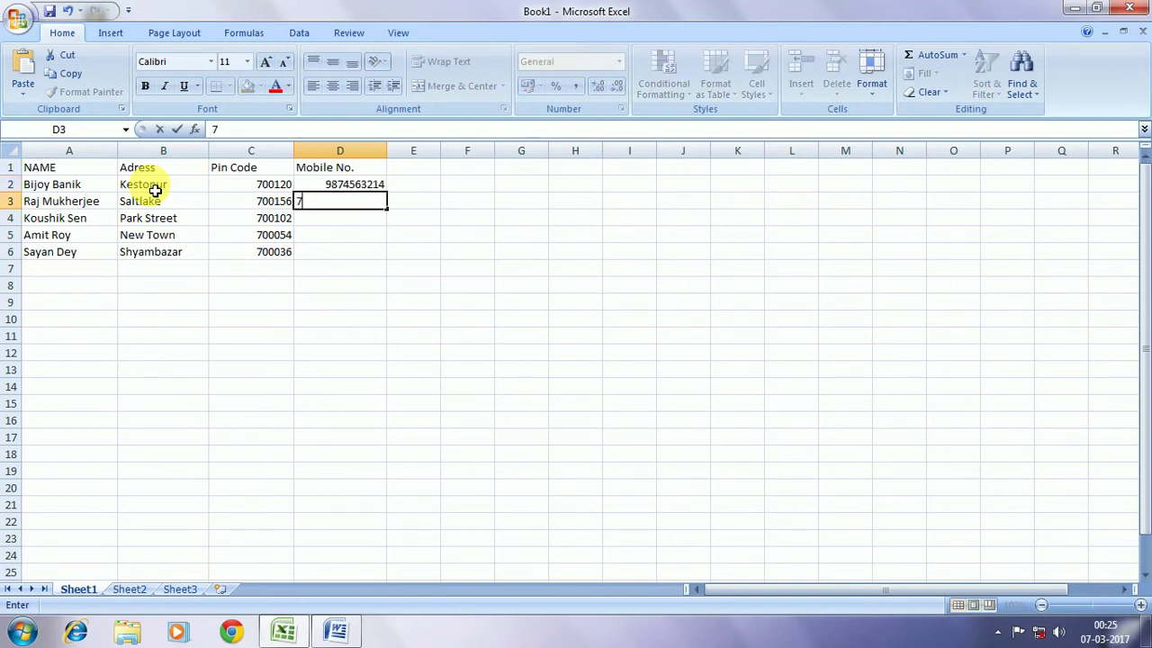
key("Return")
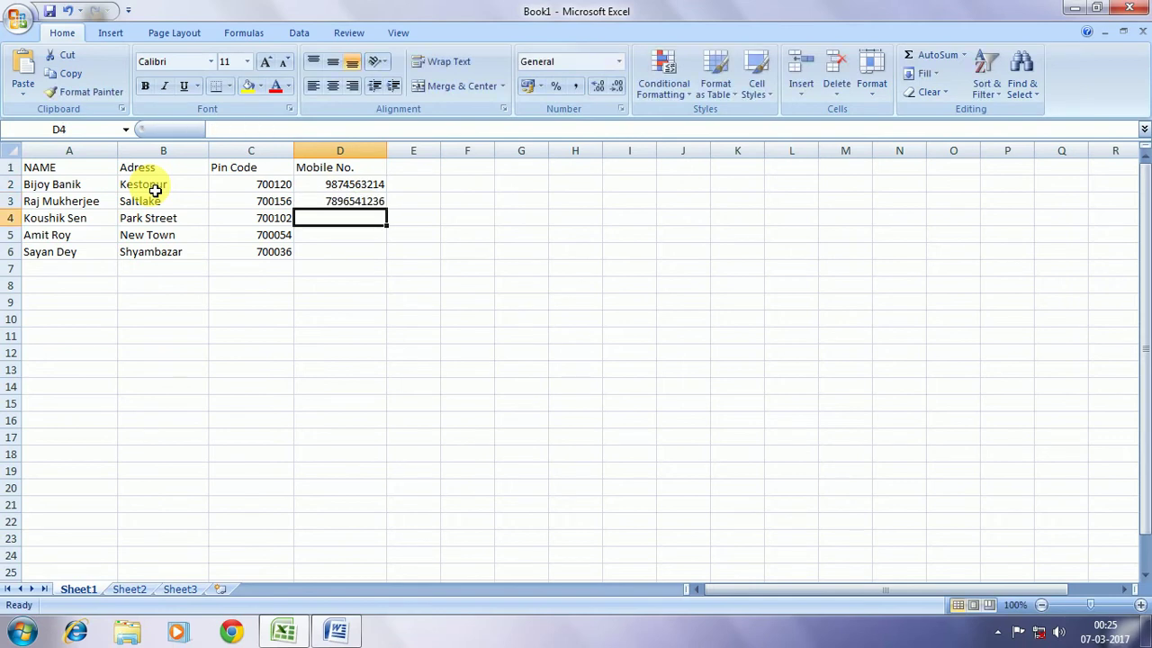
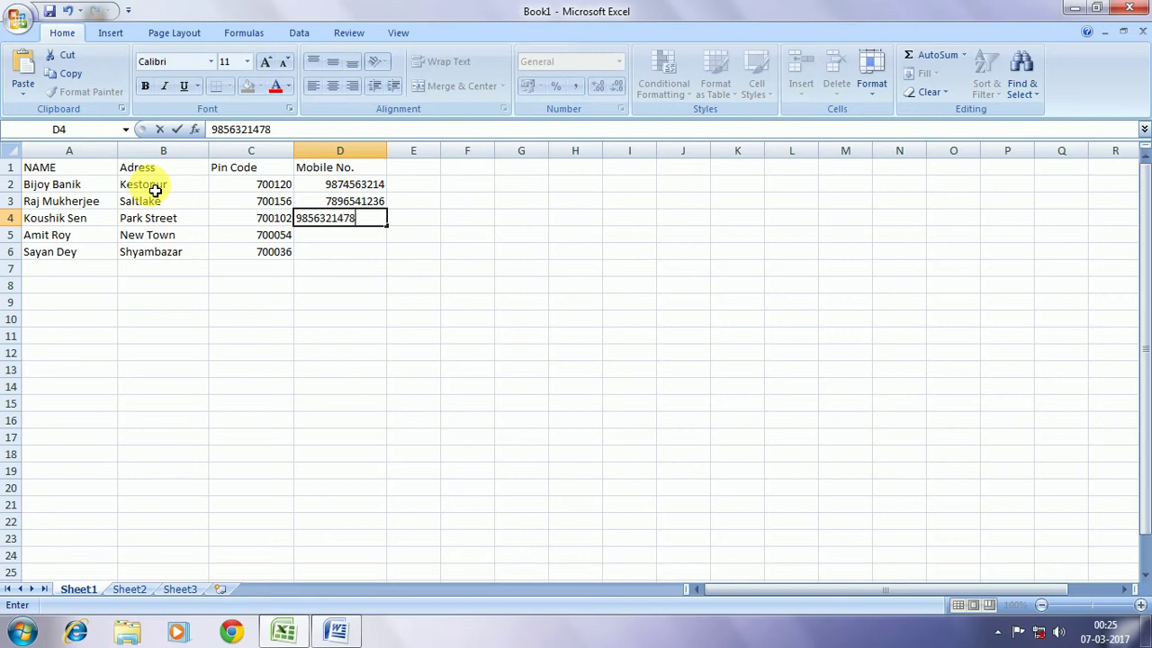
left_click(162, 199)
key("Return")
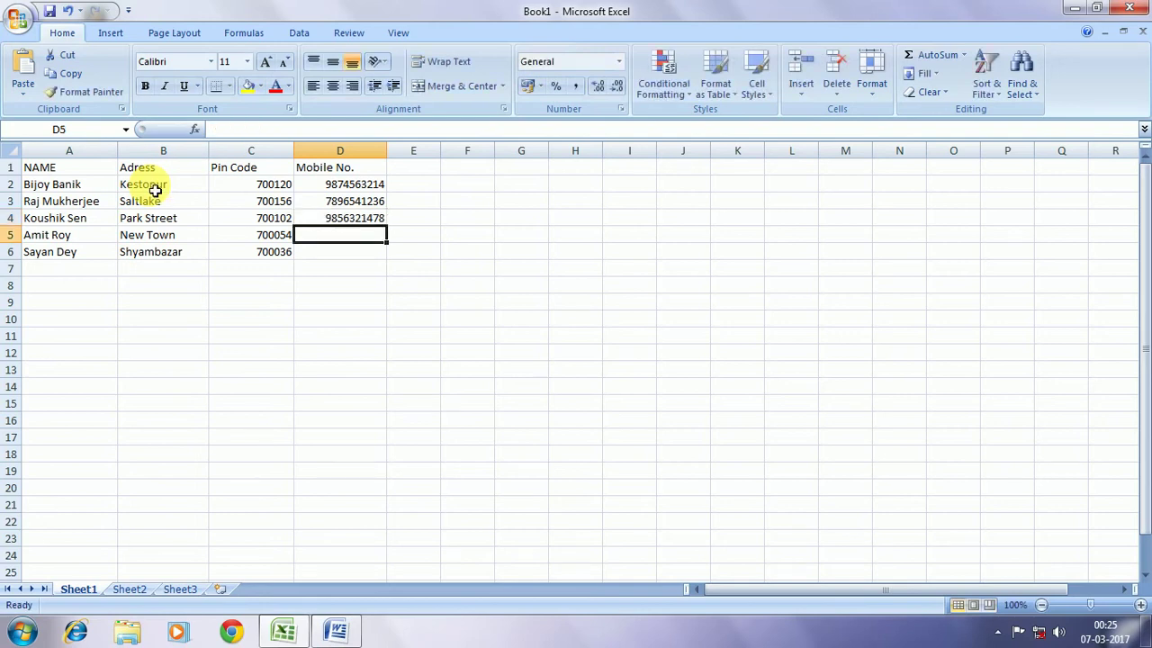
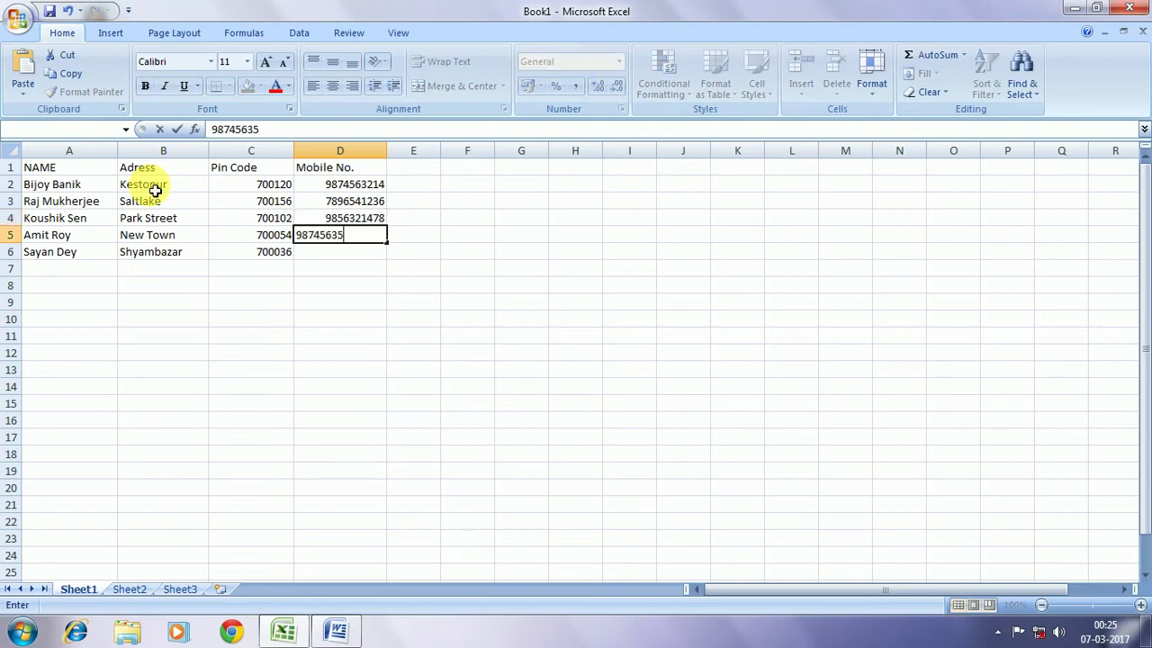
key("Return")
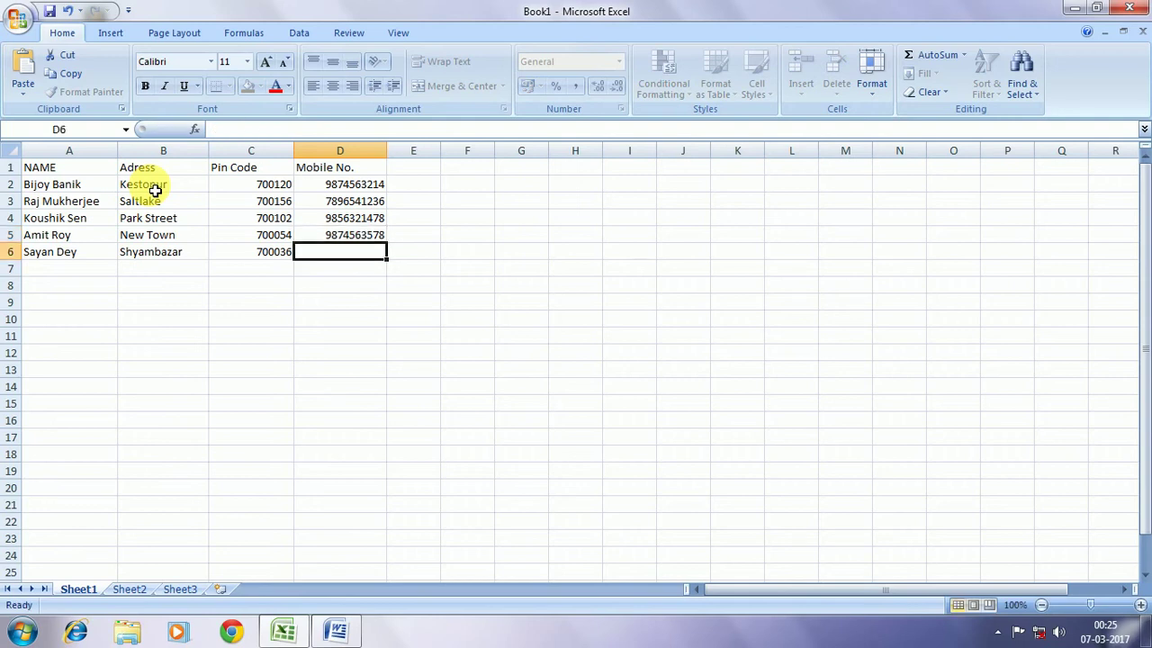
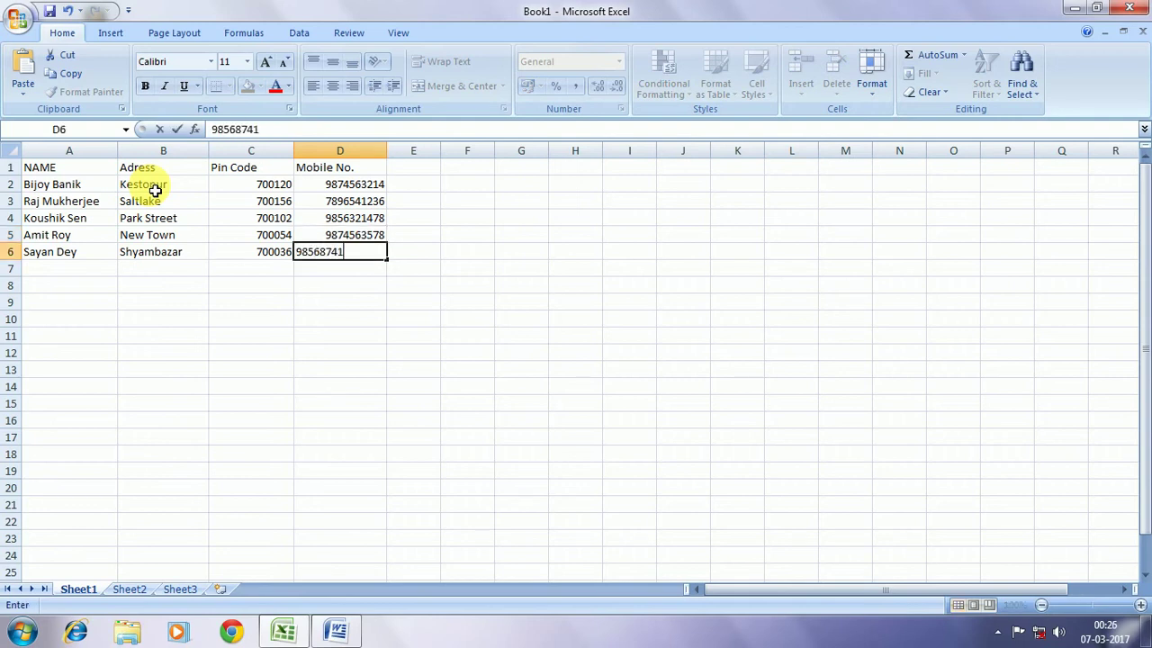
key("Return")
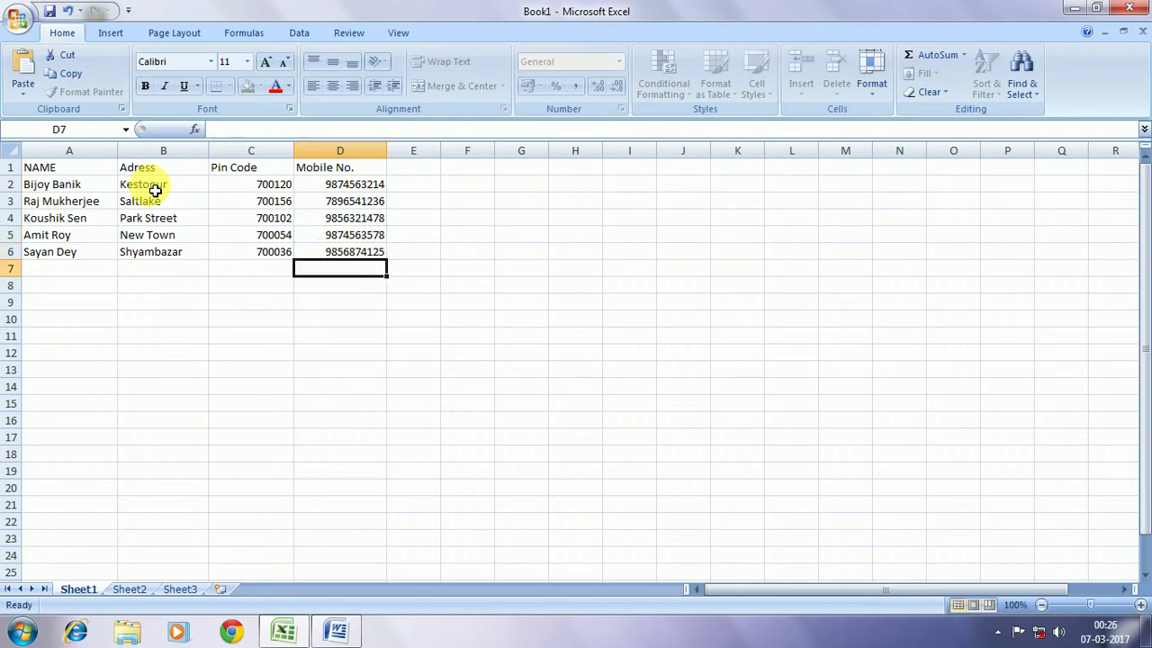
Check over the finished recipient table, then bring up the Save As dialog with Ctrl+S
key("Return")
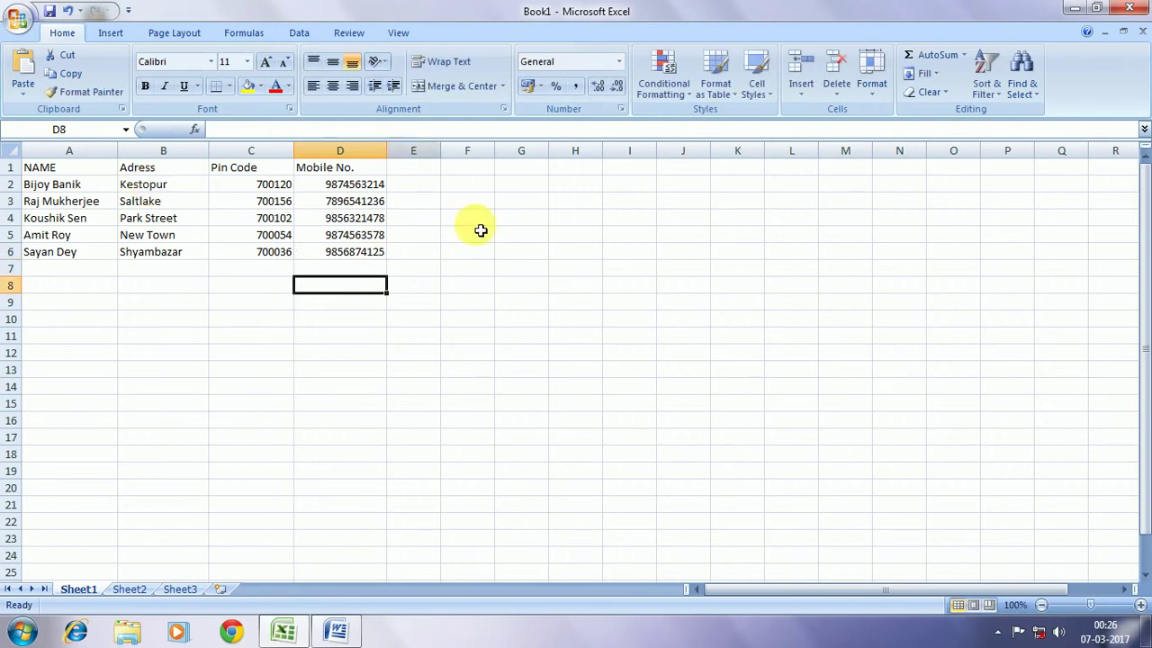
left_click_drag(466, 303, 12, 163)
left_click(205, 436)
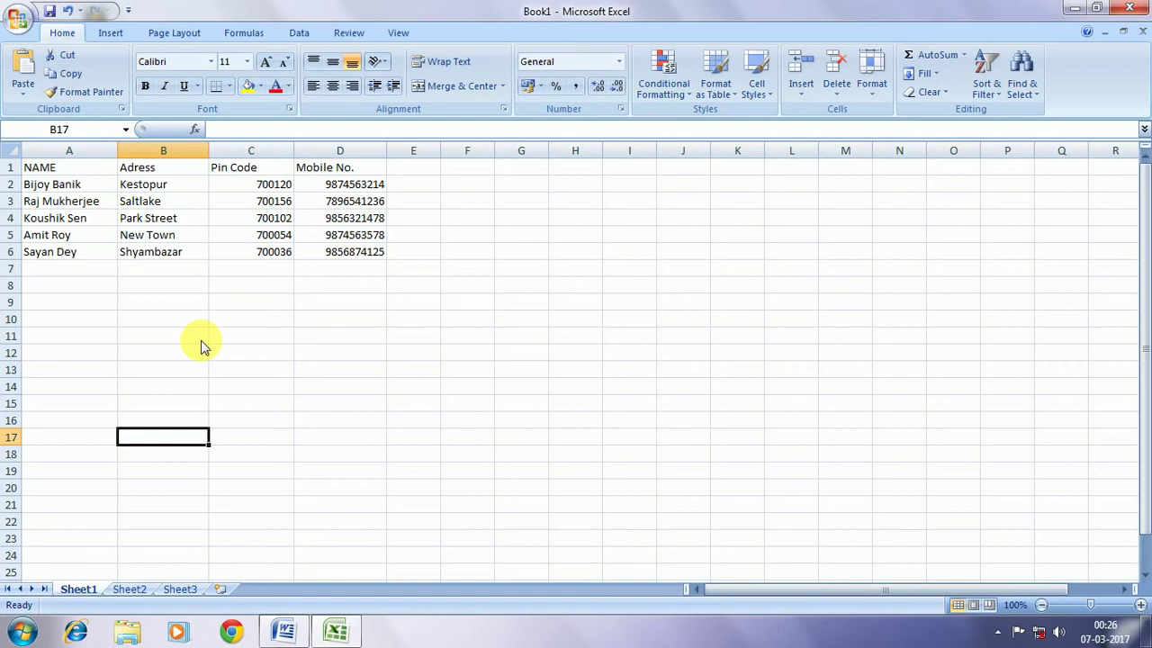
key("ctrl+s")
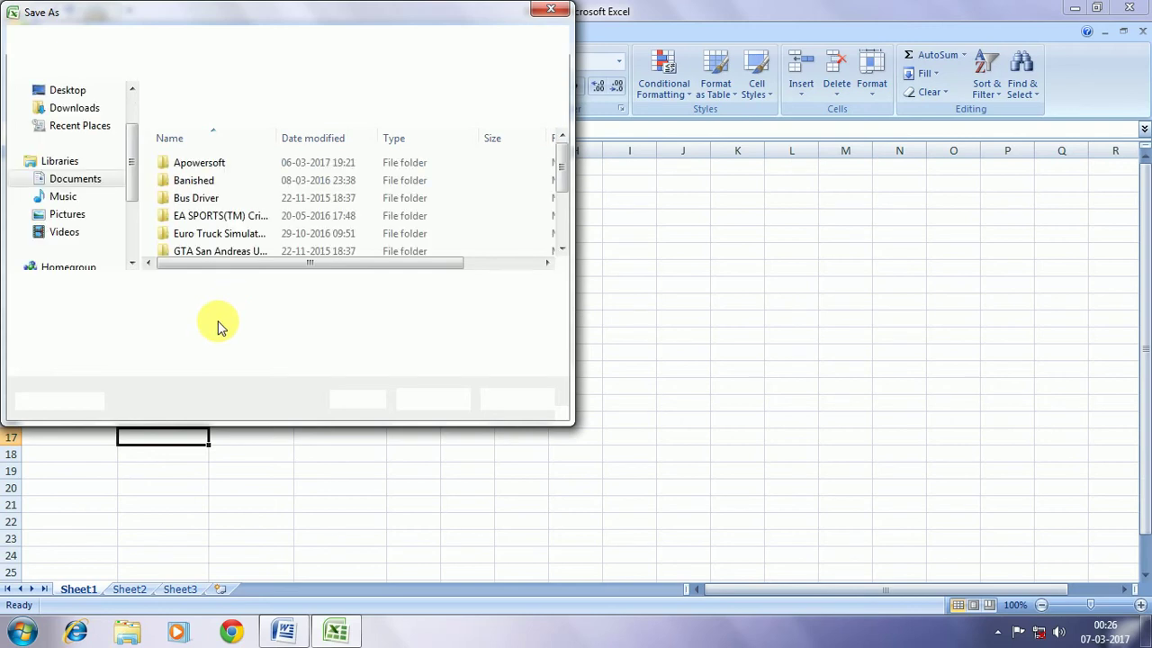
Replace Book1 with the file name 'Mail Merge' and save the workbook
left_click(227, 291)
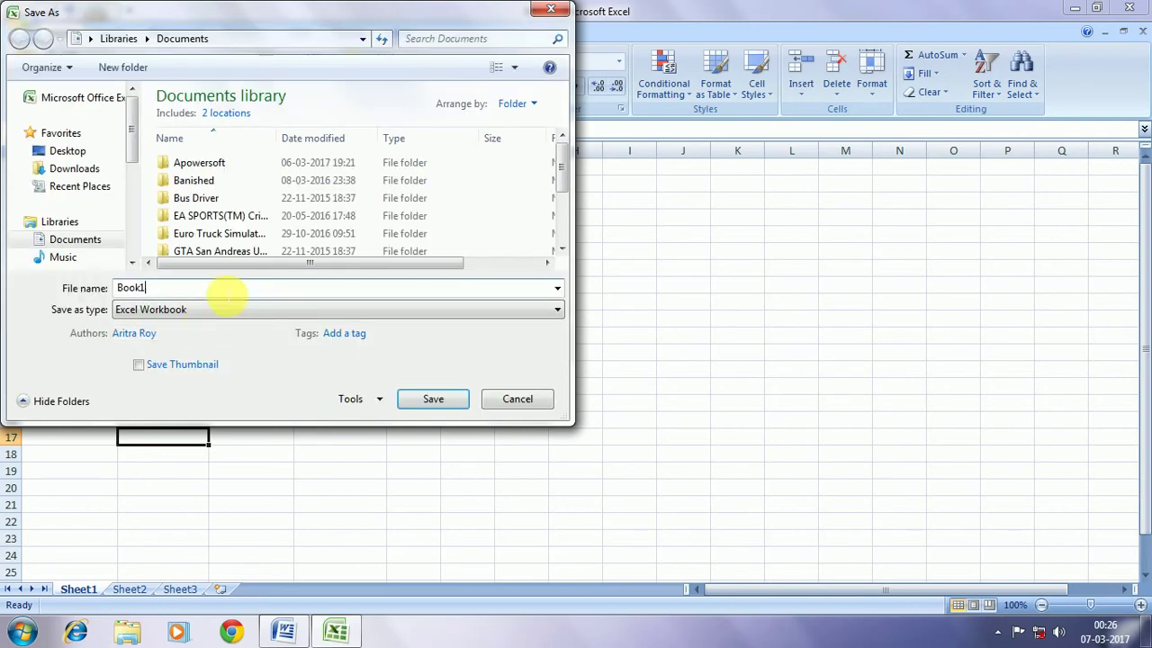
key("BackSpace")
key("BackSpace")
key("BackSpace")
key("BackSpace")
key("BackSpace")
type("Mail")
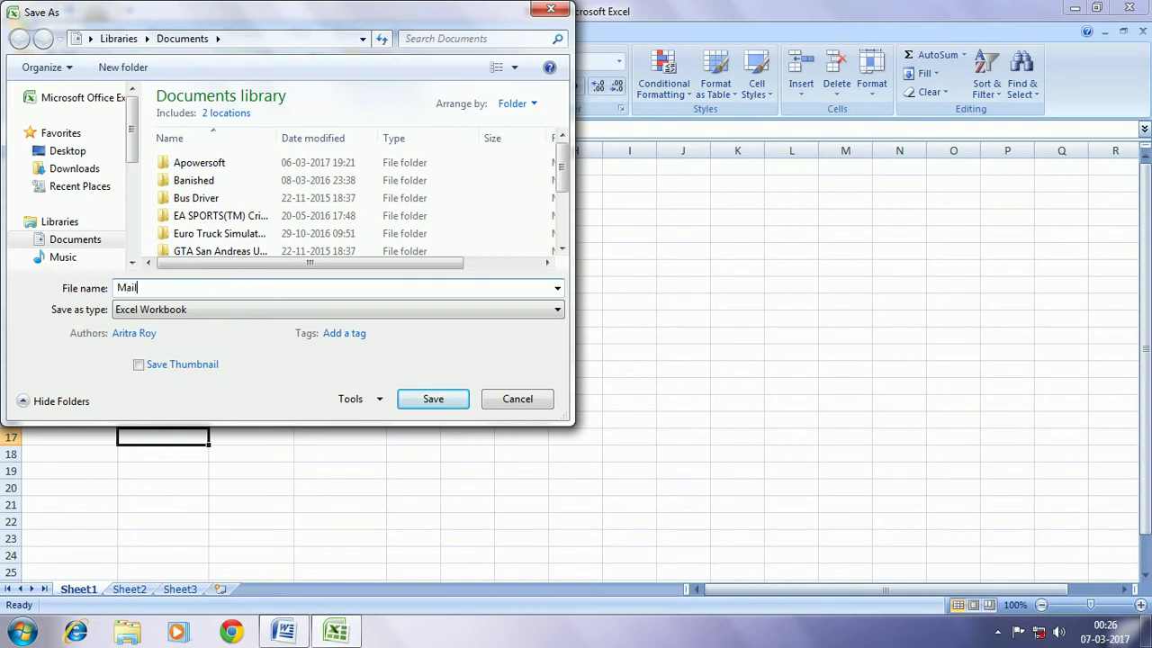
type(" Marge")
key("BackSpace")
key("BackSpace")
key("BackSpace")
key("BackSpace")
type("erge")
left_click(450, 404)
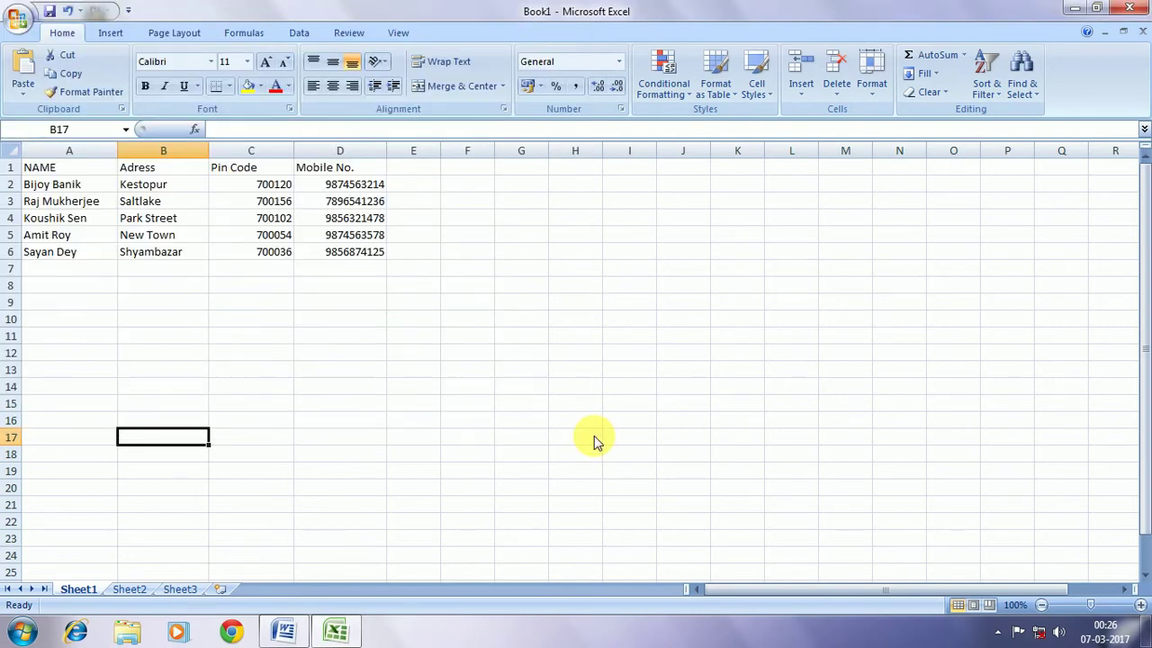
Switch to the blank Word document and pick Mailings > Select Recipients > Use Existing List
mouse_move(297, 634)
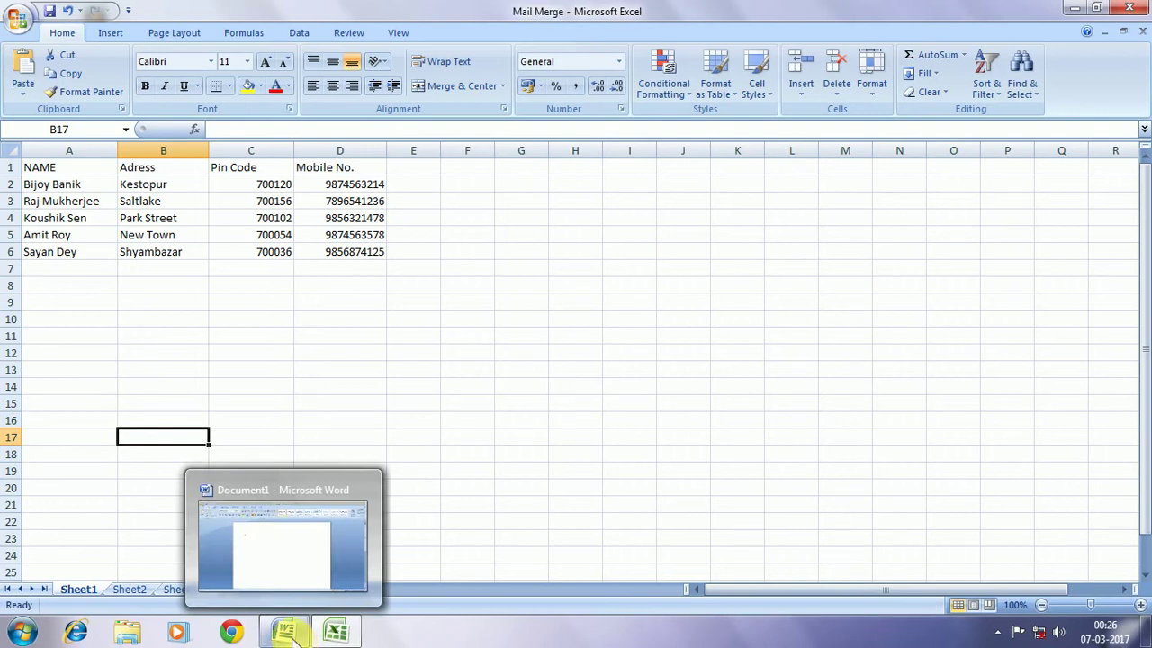
left_click(288, 632)
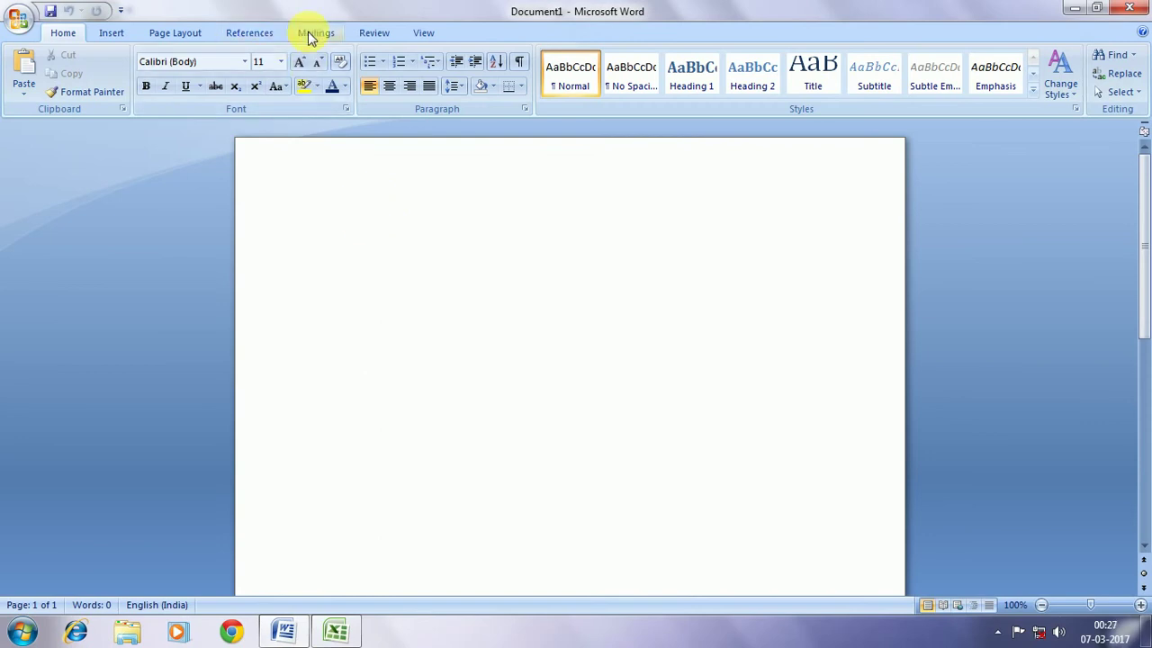
left_click(314, 34)
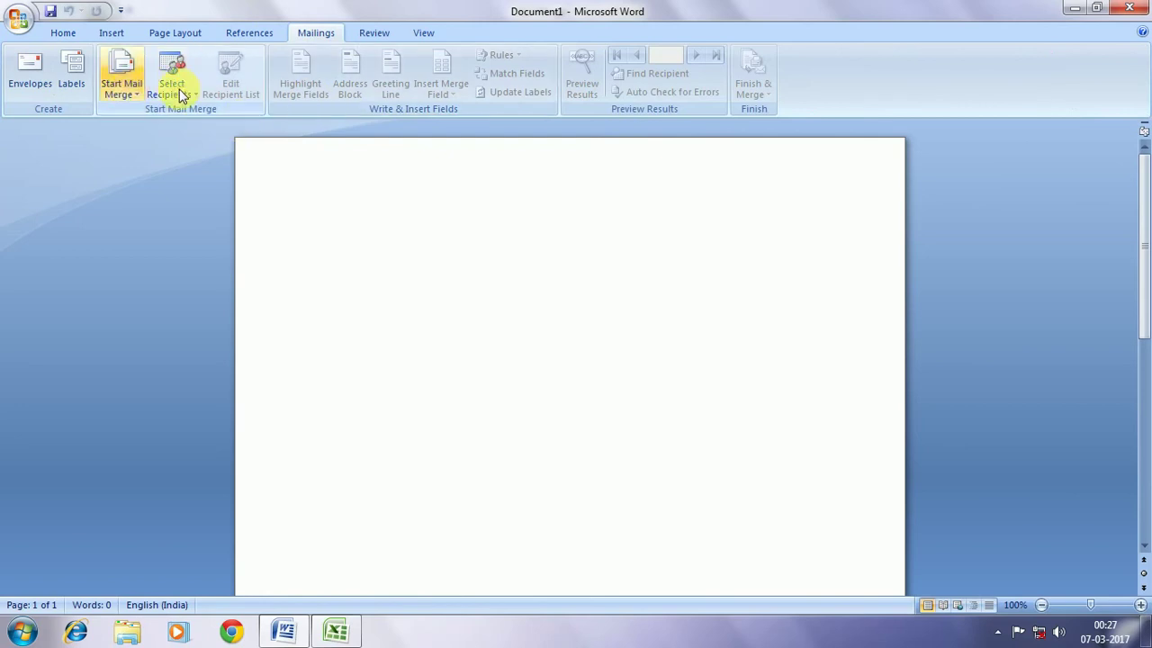
left_click(180, 85)
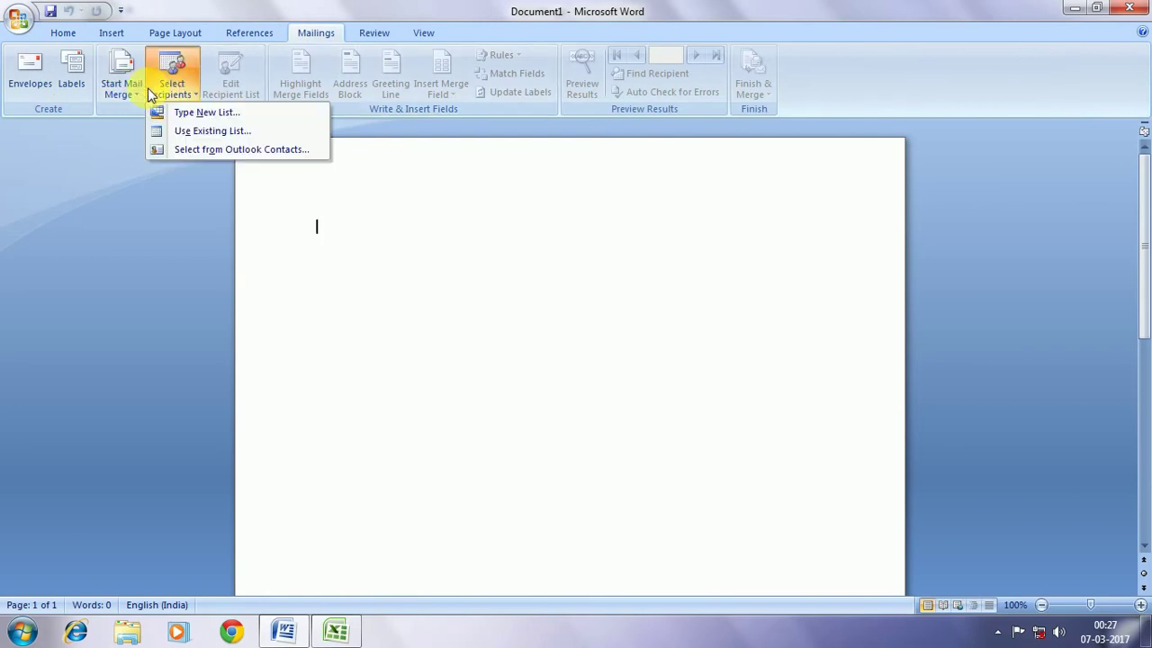
left_click(204, 133)
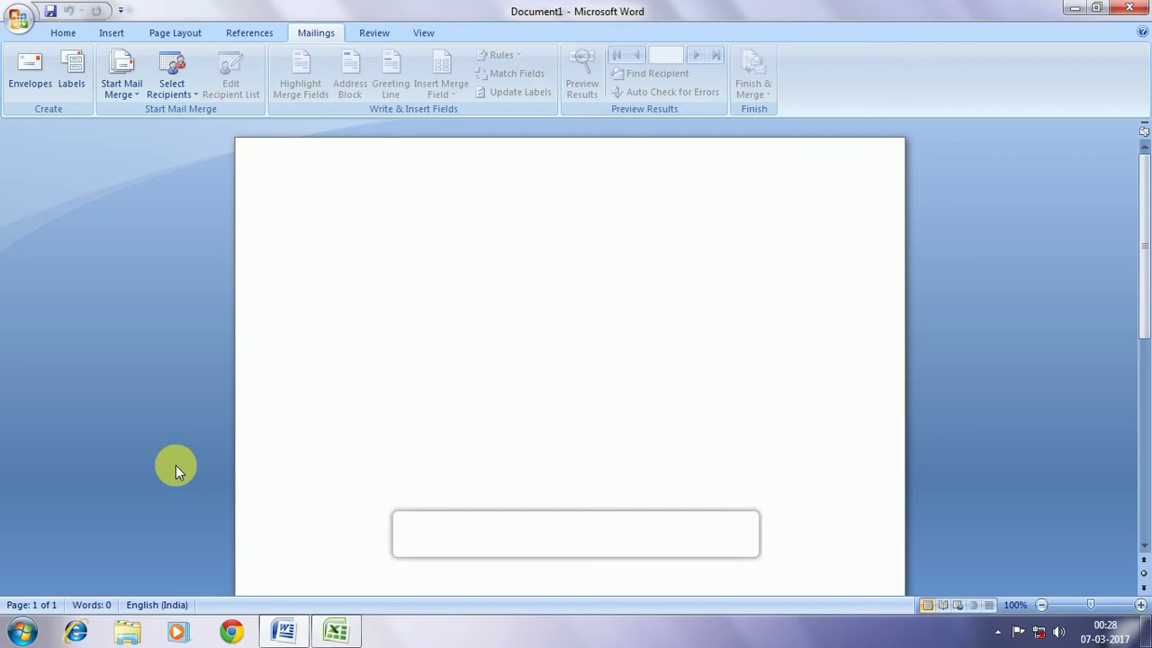
Set the mail merge document type to Letters and type the opening lines 'To' and 'Dear'
left_click(121, 89)
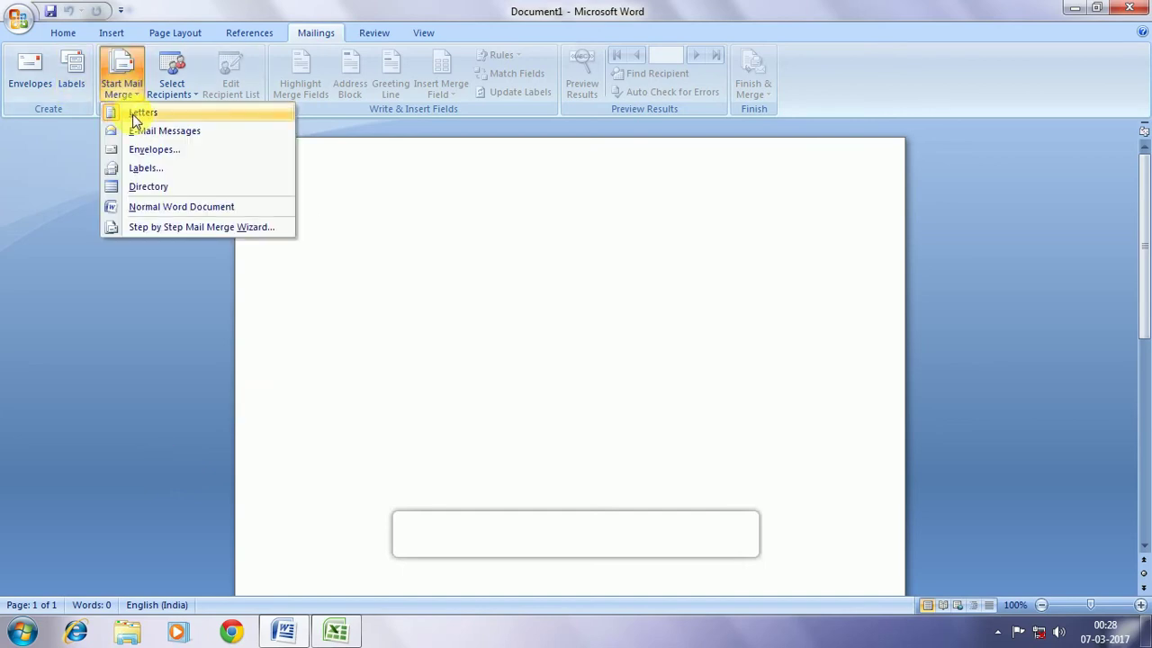
left_click(137, 113)
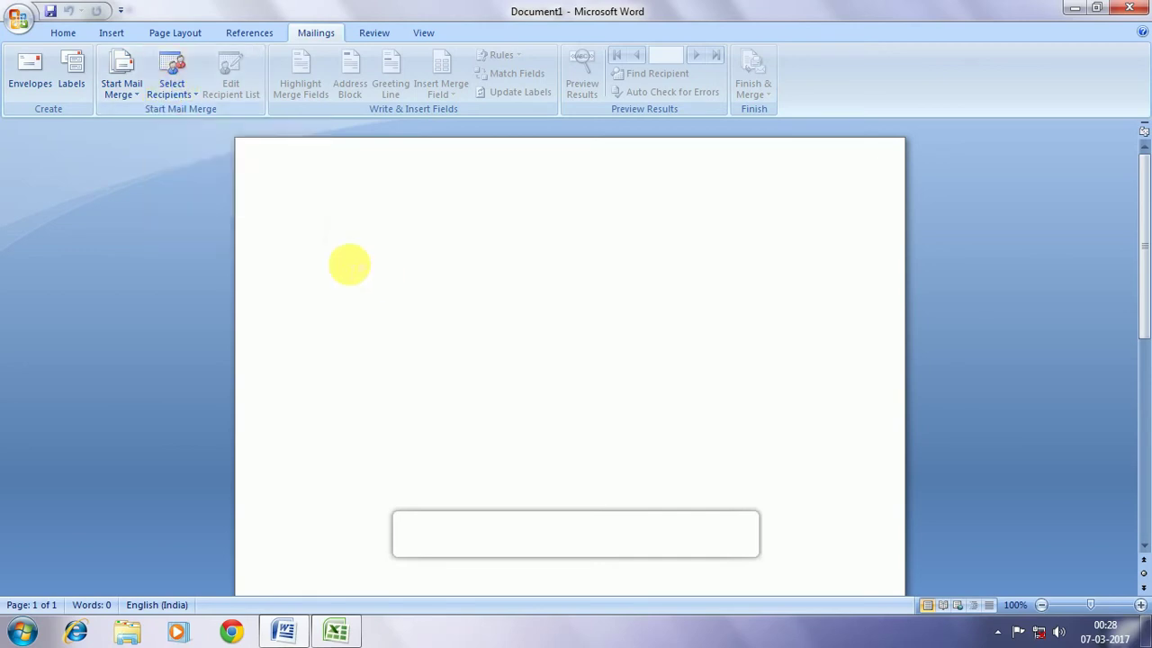
left_click(349, 265)
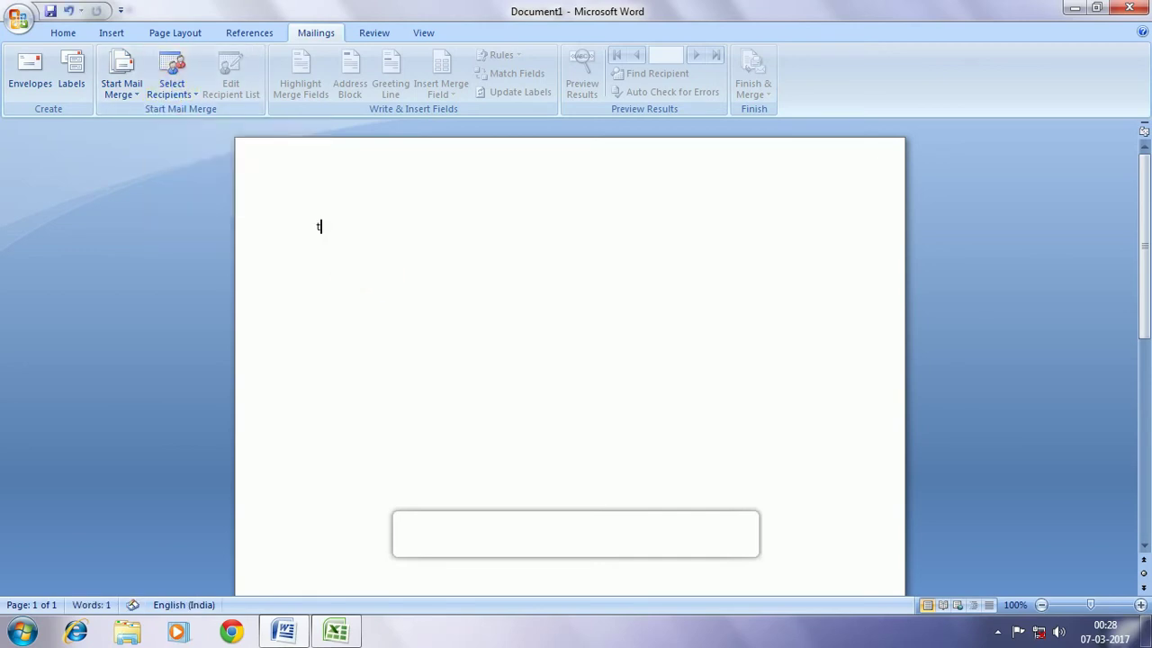
type("To")
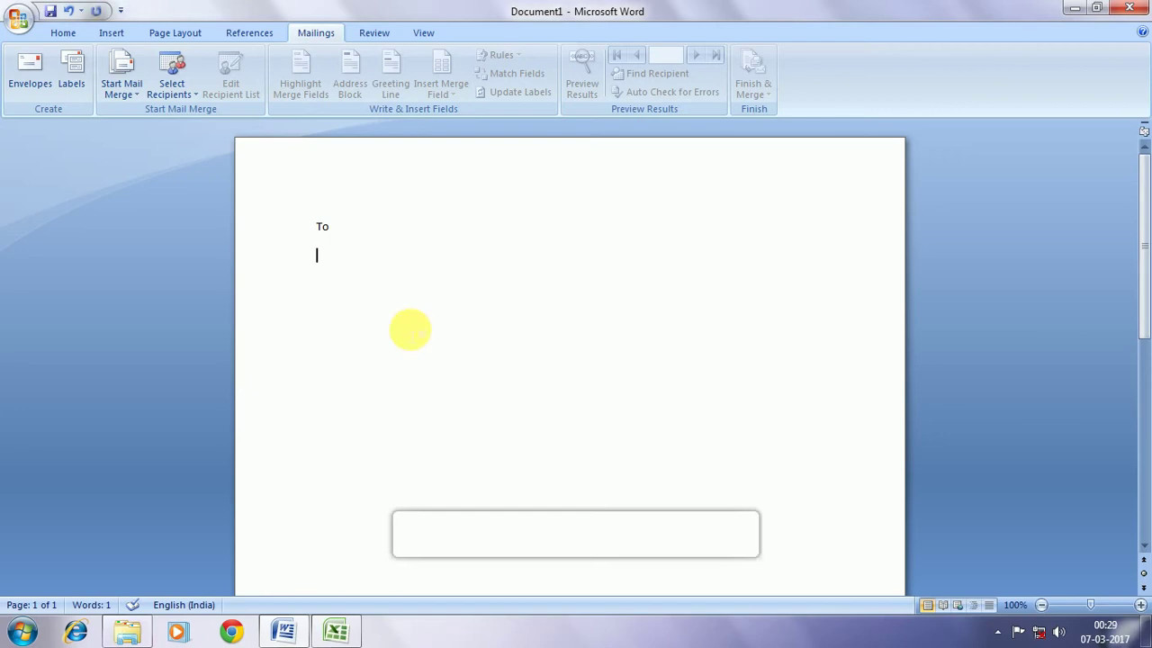
type("Dear")
Add lines reading Address, Pin Code and Mobile No. below Dear
key("Return")
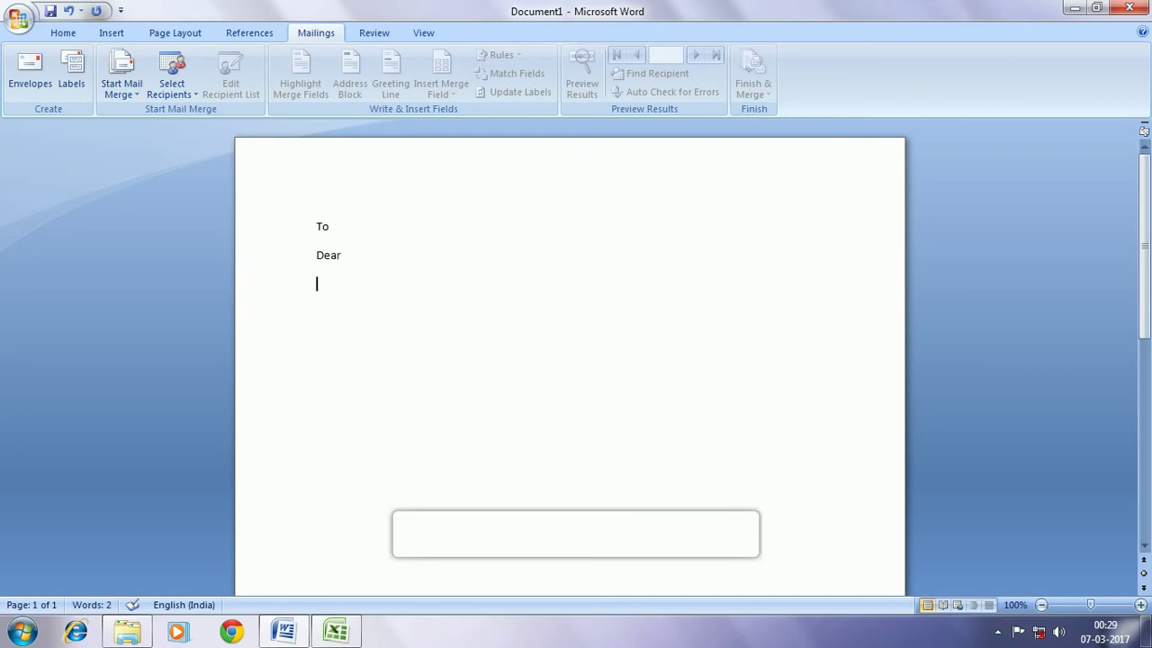
type("Address")
key("Return")
type("Pin Code")
key("Return")
type("Mo")
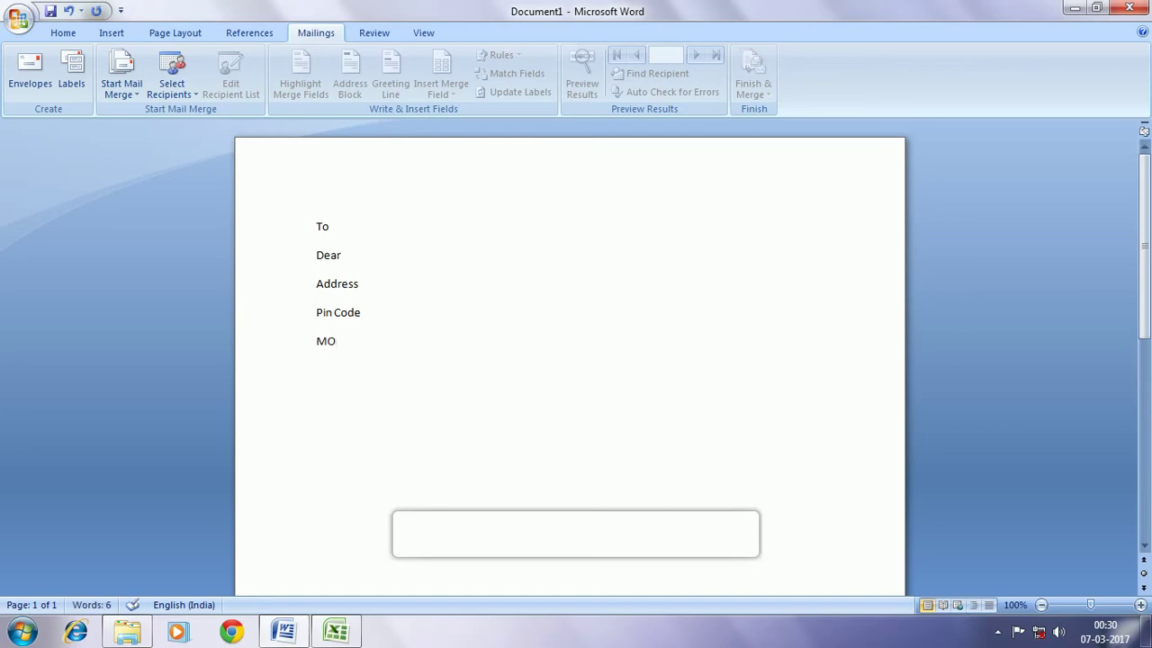
type("bile No.")
Append '=' to the Address and Pin Code lines and paste the letter body below Mobile No
left_click(362, 313)
type("=")
left_click(359, 284)
type("=")
left_click(368, 313)
left_click(353, 341)
left_click(374, 341)
key("Return")
key("Return")
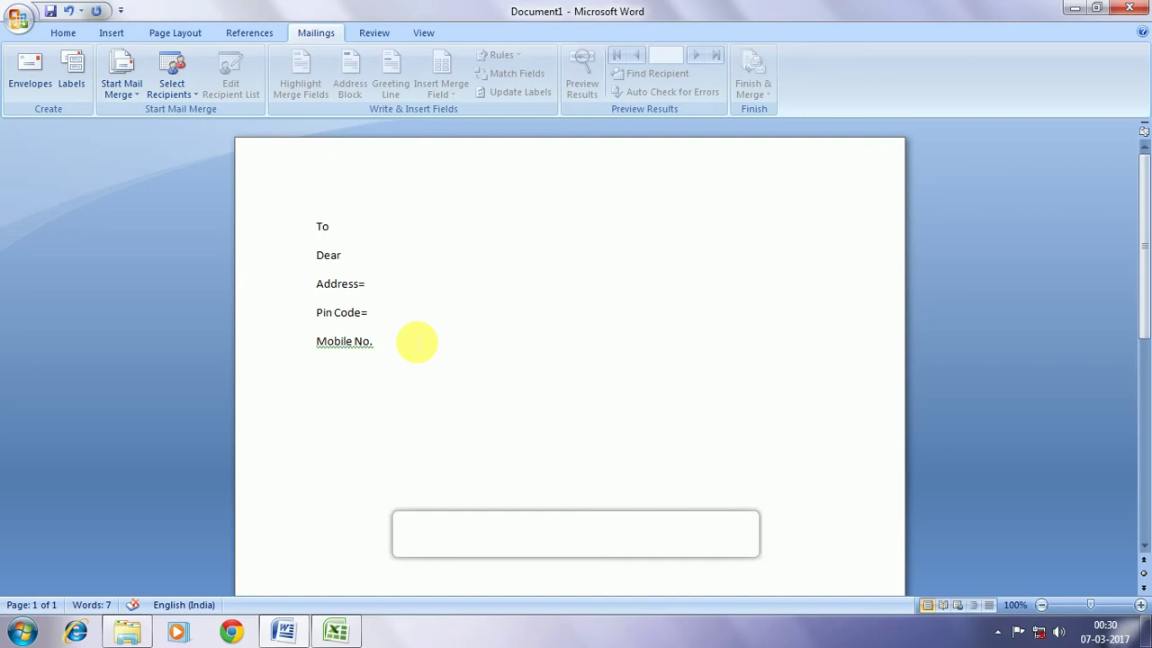
type("After long time I have got the opportunity to write you a letter. We last met at Anirban’s birthday party. We have decided to meet again soon. Now that opportunity has come. My birthday is on 4 January, as you all know. I have decided to arrange a little party on that occasion. The venue is written at the end of the letter. I would be very glad if you attend my party without giving any kind of excuse. Thank you Aritra")
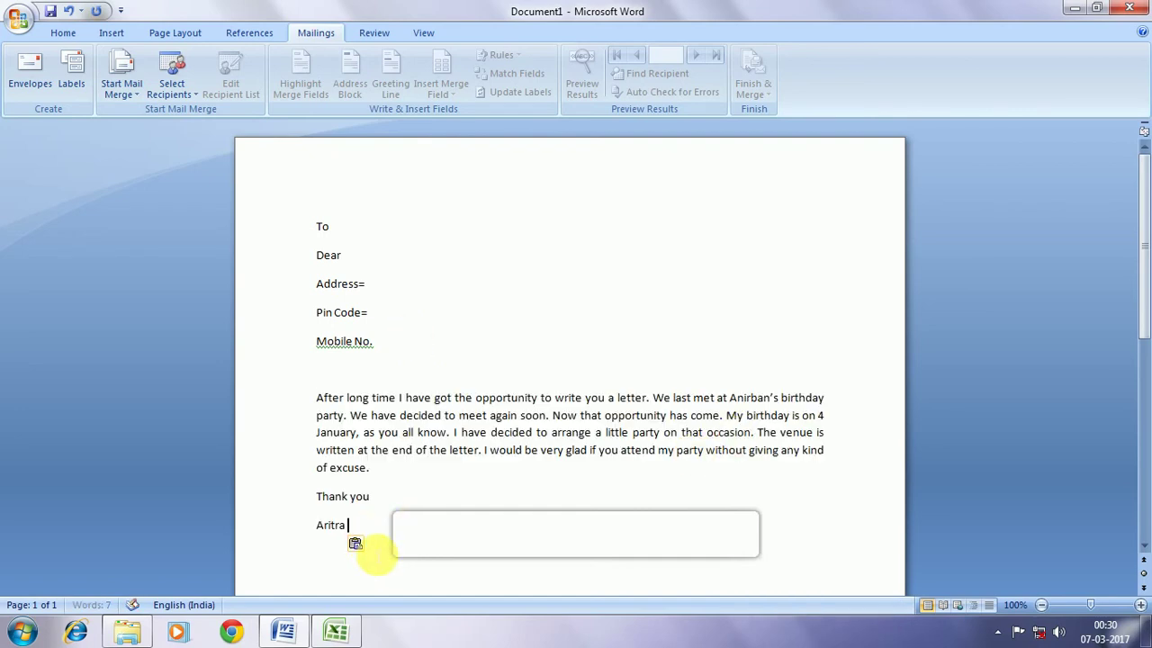
Keep the pasted text's source formatting and add the sender's surname to the signature line
left_click(364, 545)
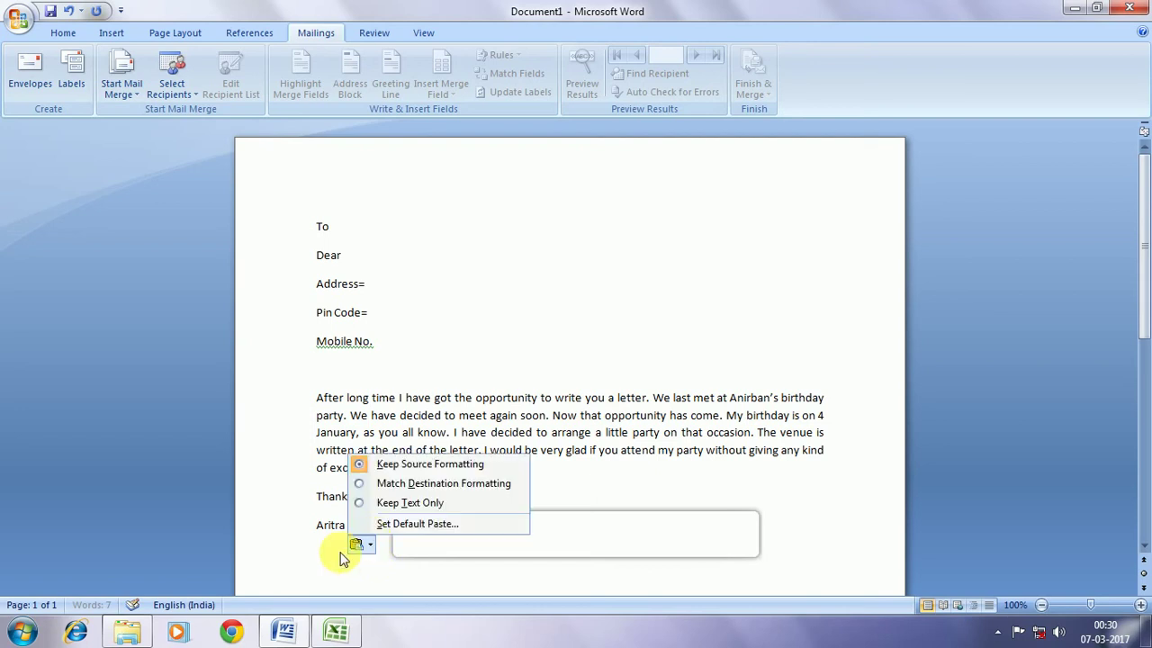
left_click(339, 556)
left_click(372, 527)
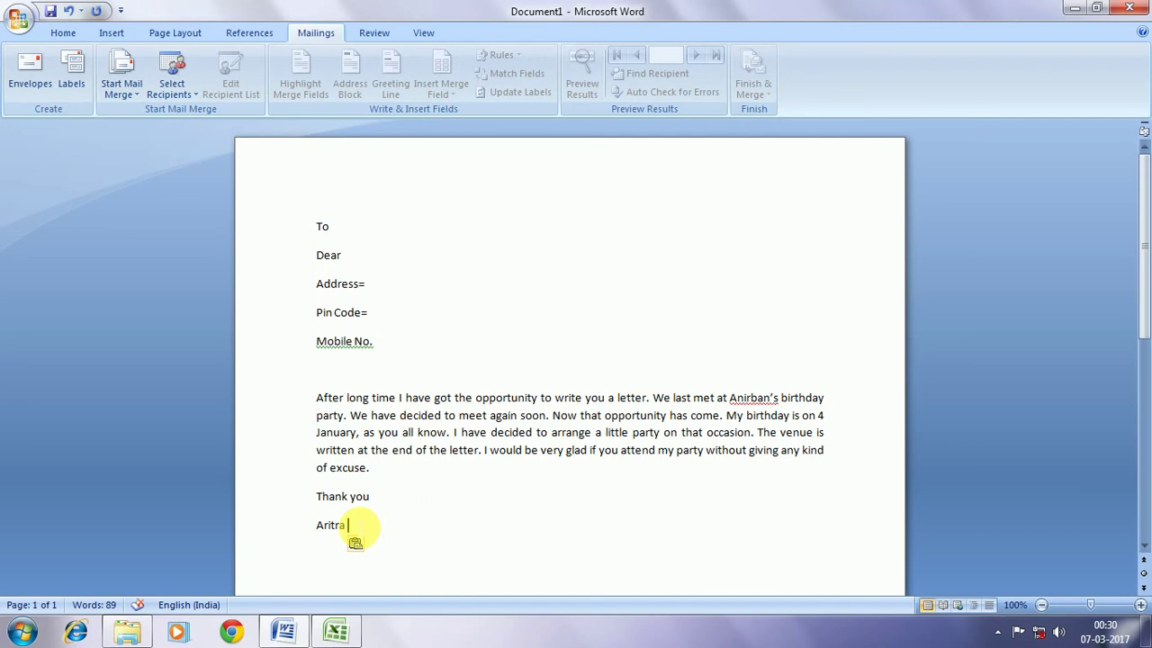
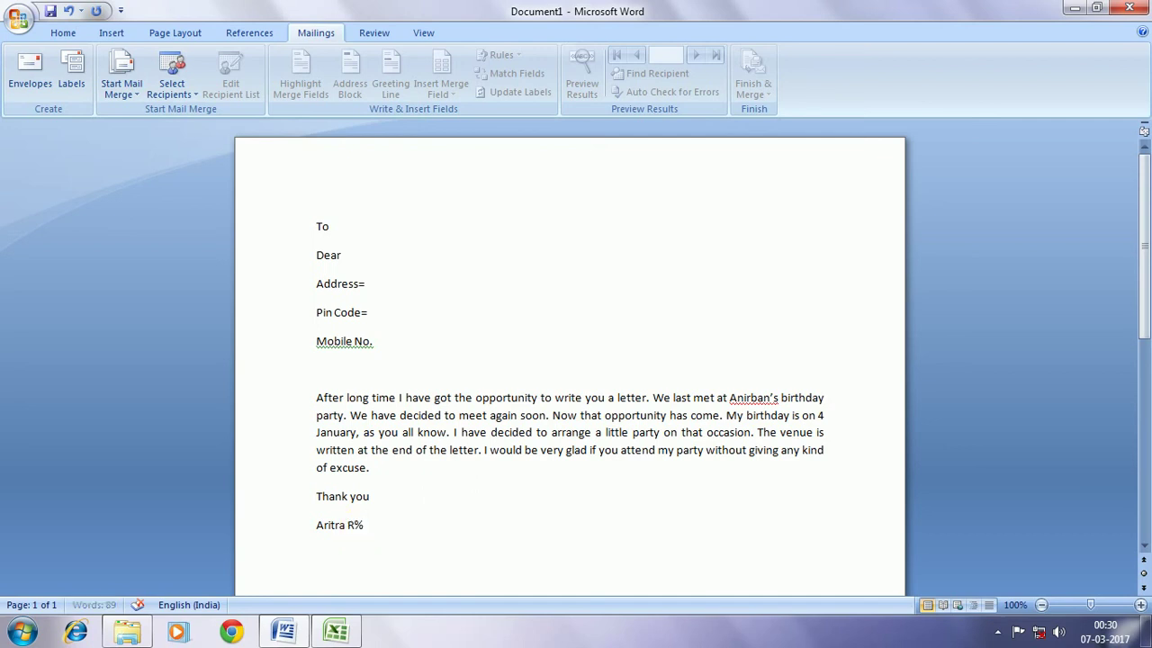
key("BackSpace")
key("BackSpace")
key("BackSpace")
Position the cursor after To, Dear and Address= in turn, ready for merge fields
left_click(372, 238)
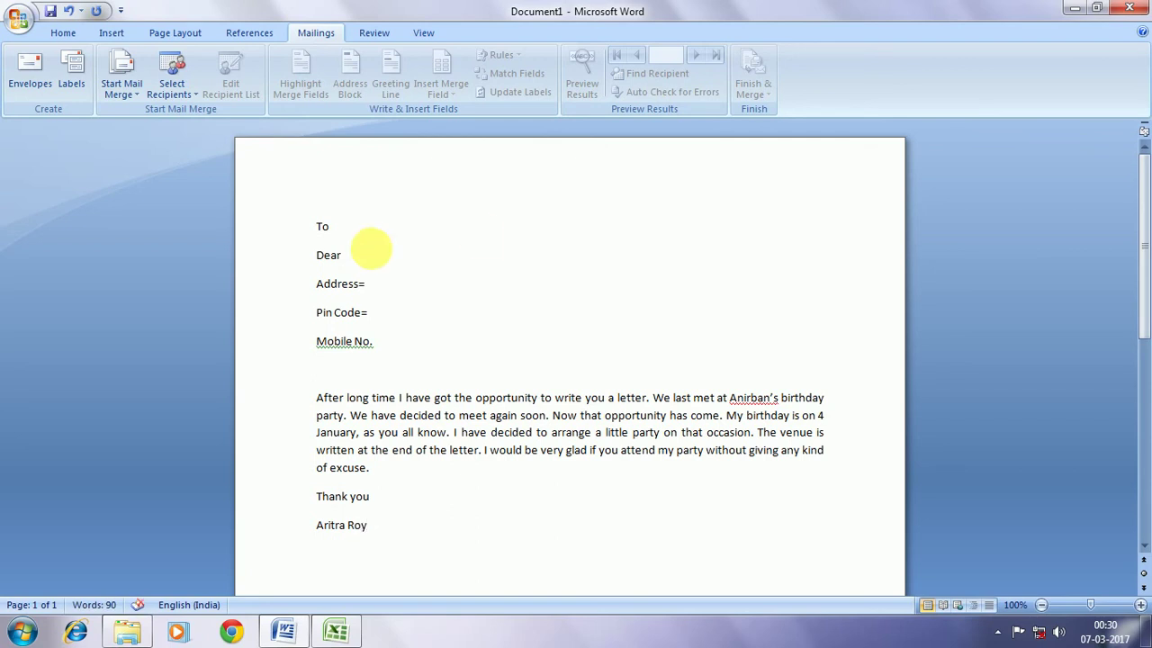
left_click(364, 267)
left_click(385, 287)
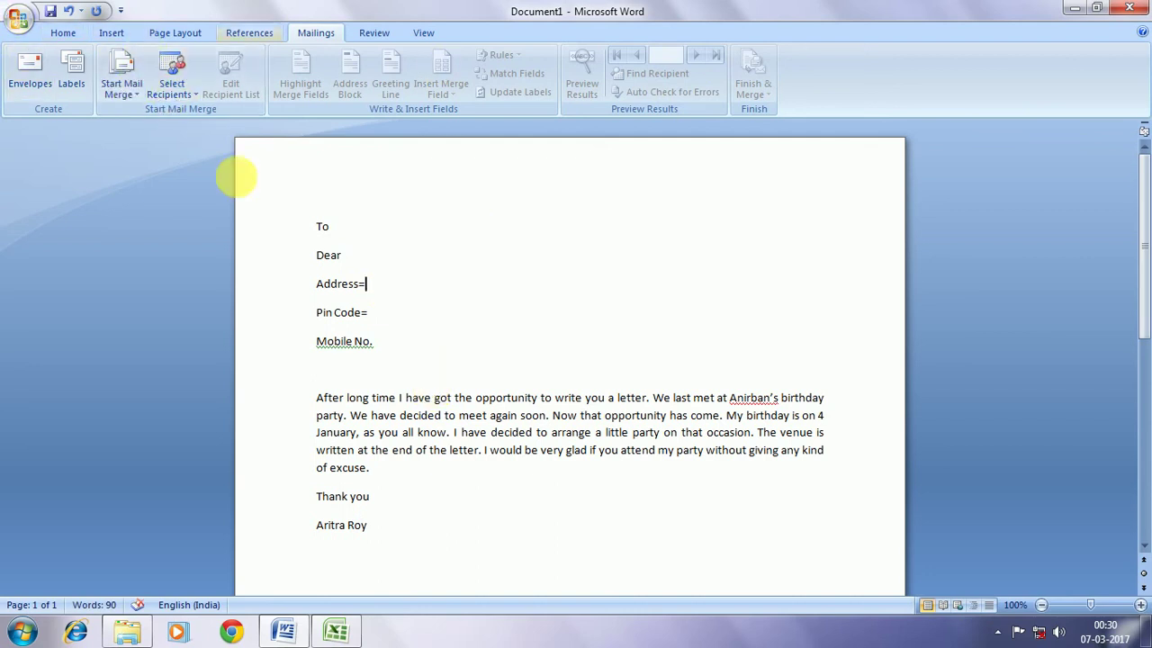
Link Sheet1$ of the Mail Merge workbook in Documents as the letter's existing recipient list
left_click(331, 378)
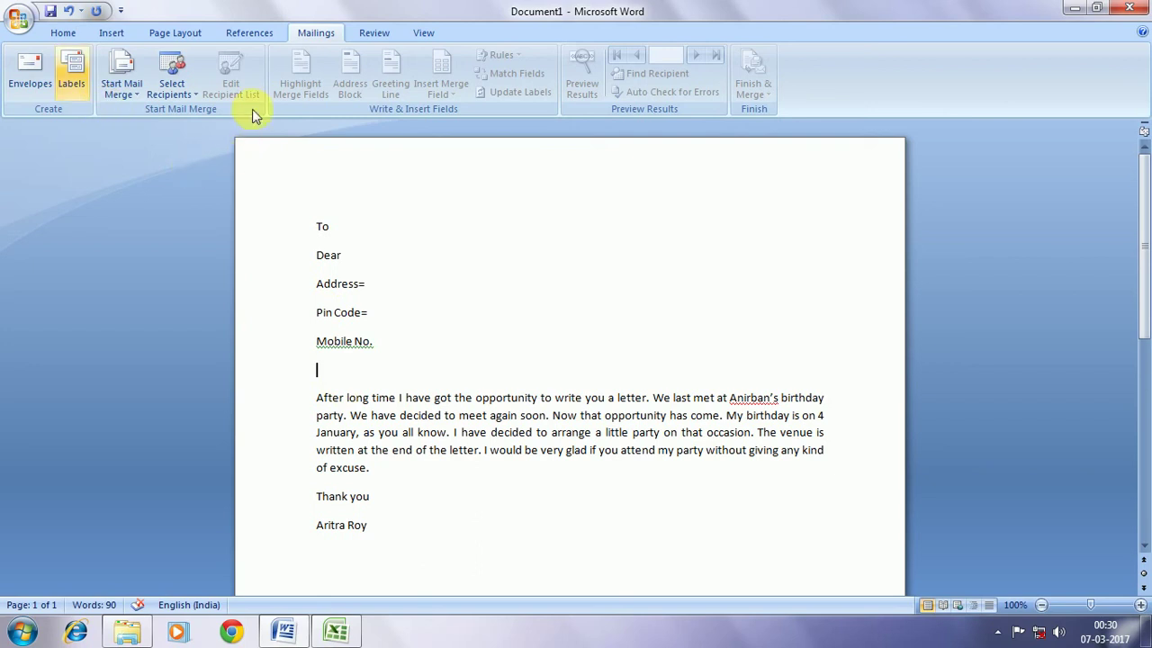
left_click(171, 87)
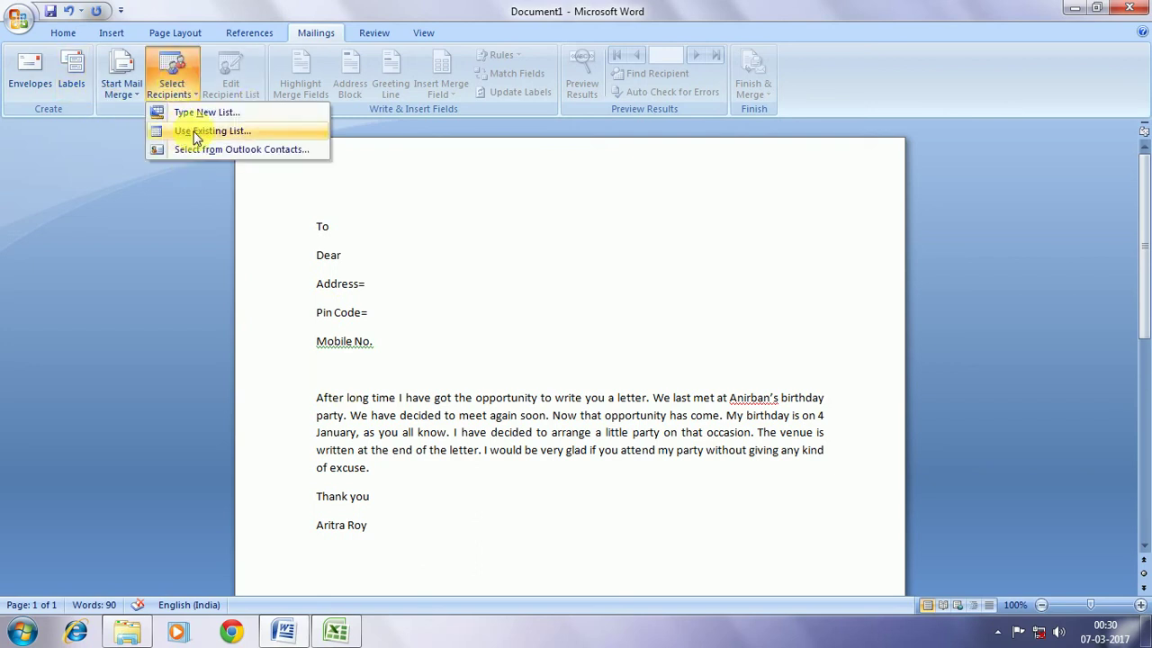
left_click(327, 165)
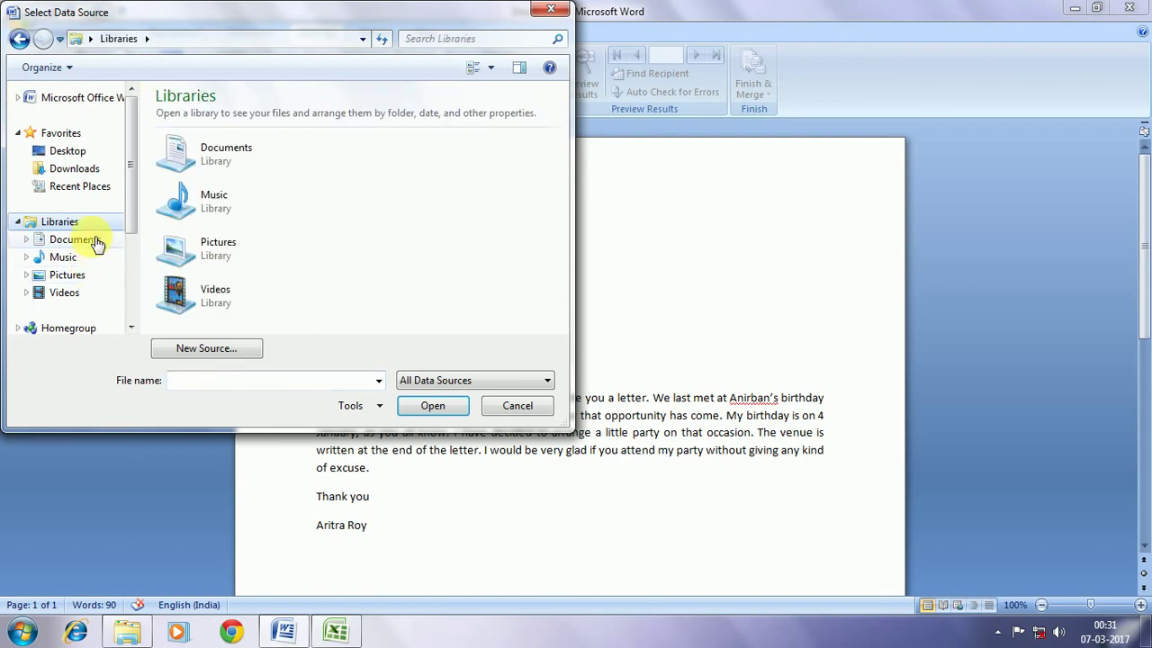
left_click(90, 239)
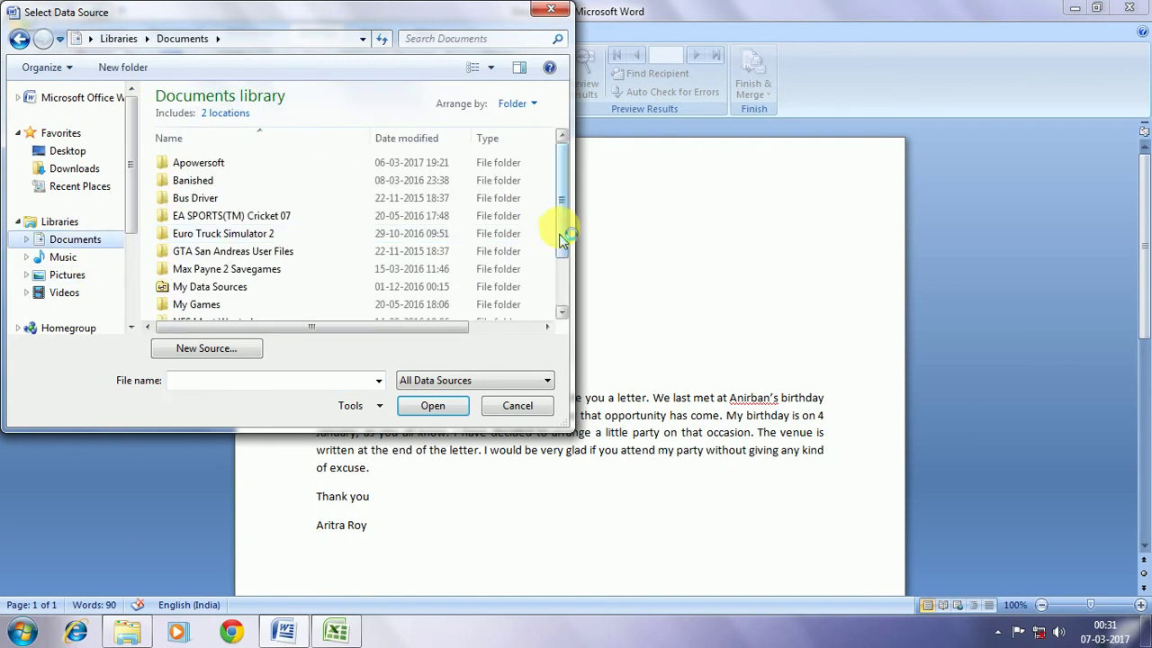
left_click_drag(560, 238, 446, 297)
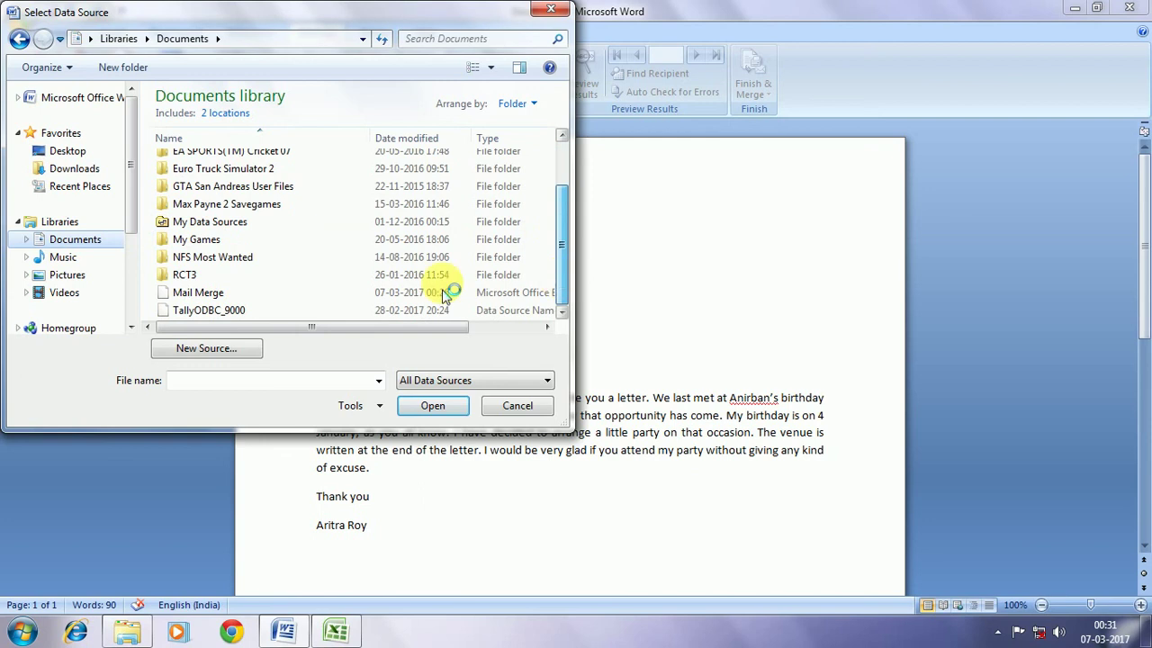
left_click(213, 298)
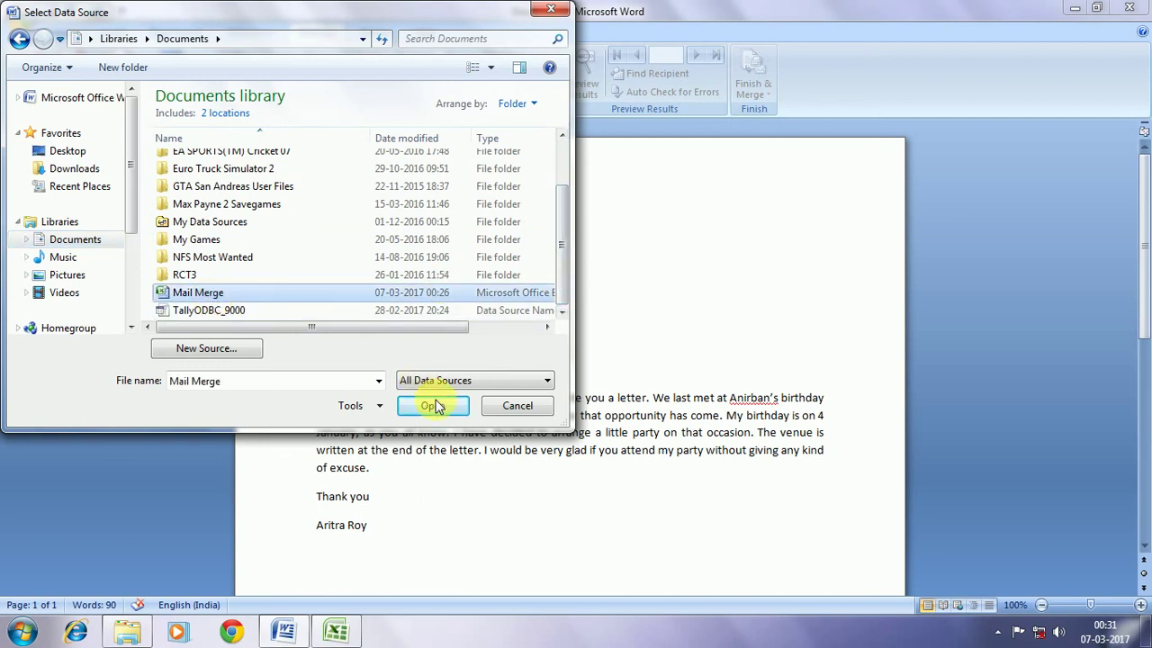
left_click(435, 407)
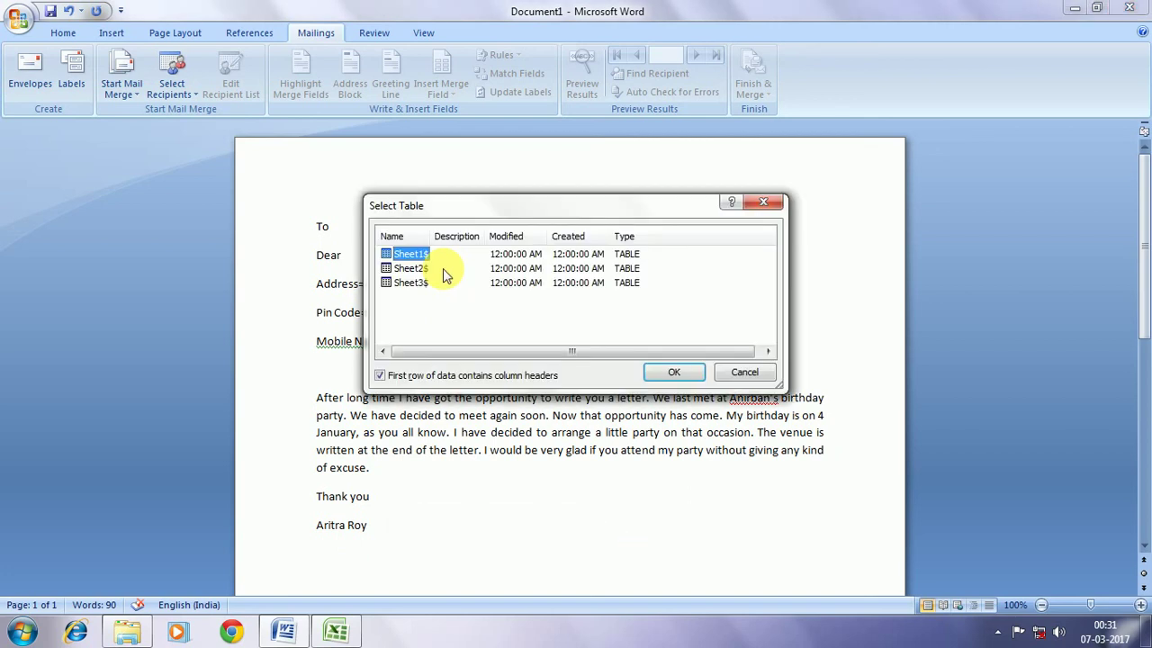
left_click(670, 378)
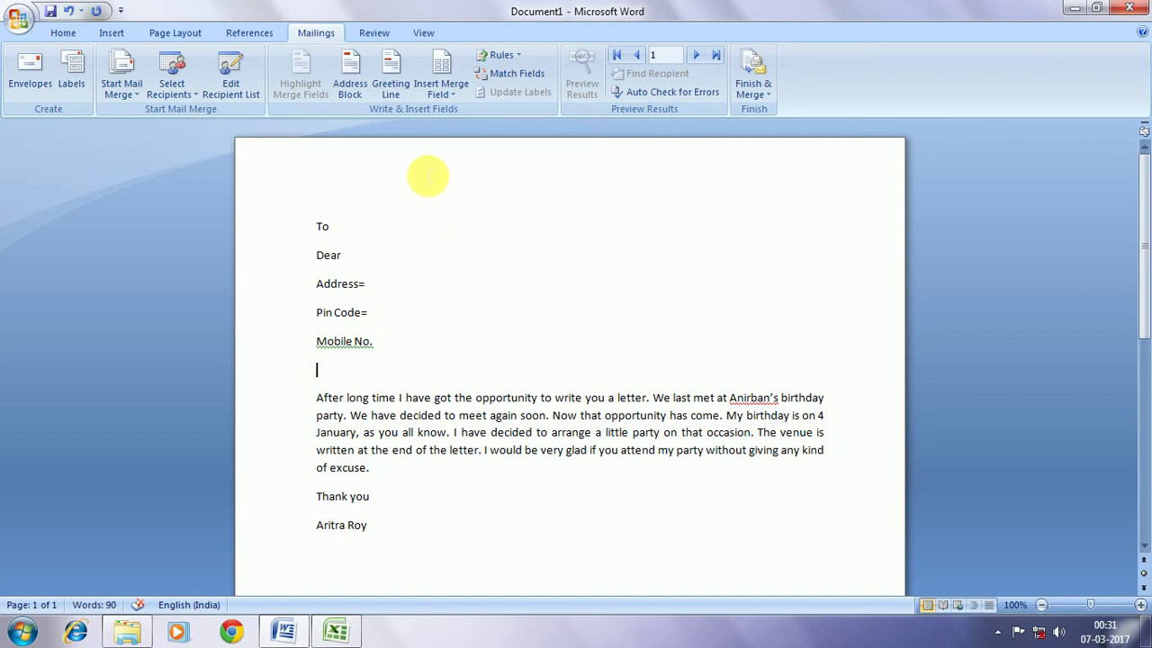
Insert the «NAME» field after Dear and the «Adress» field after Address=
left_click(447, 95)
left_click(358, 258)
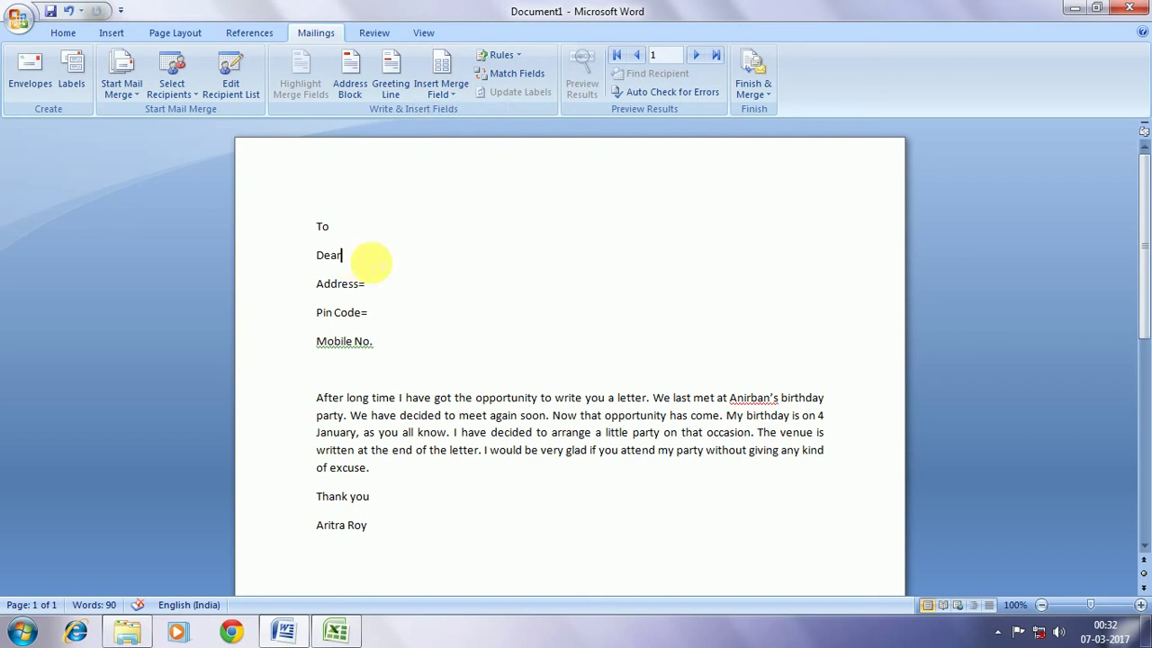
left_click(446, 90)
left_click(454, 111)
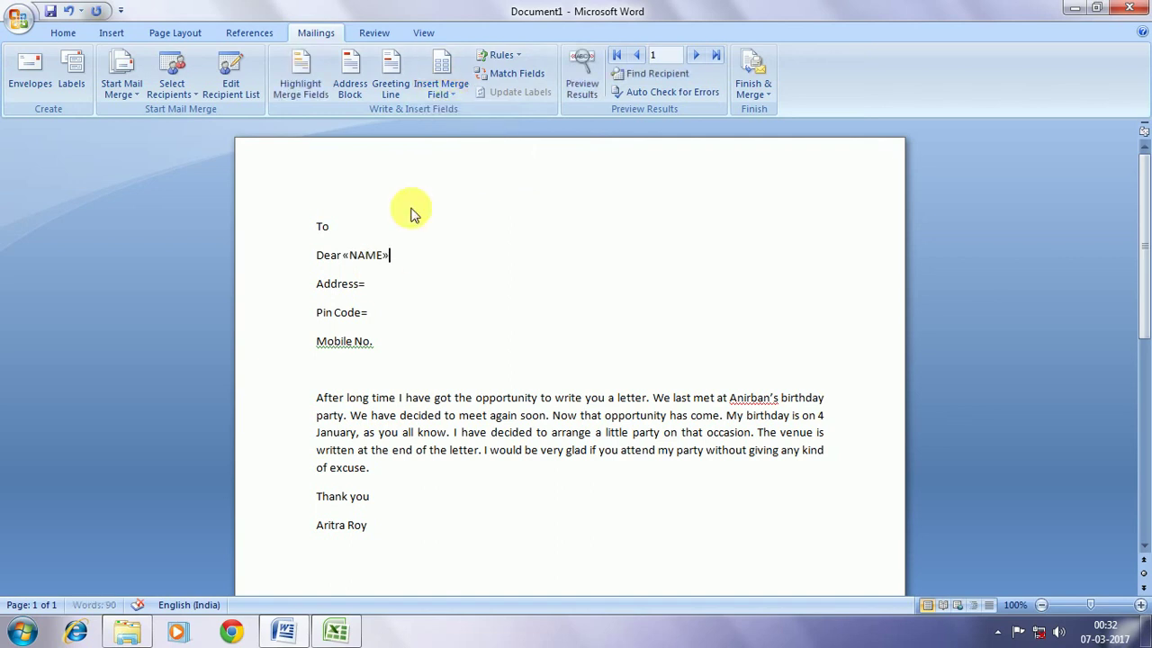
left_click(387, 286)
left_click(442, 85)
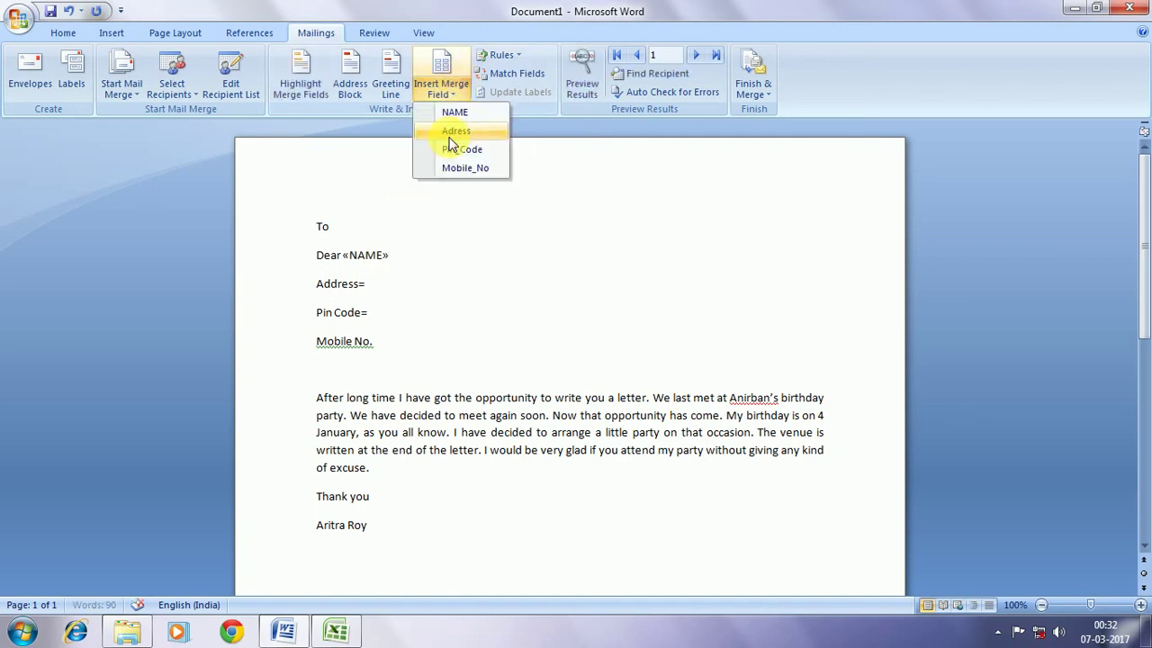
left_click(433, 130)
Insert the «Pin_Code» field after Pin Code= and the «Mobile_No» field after Mobile No
left_click(381, 312)
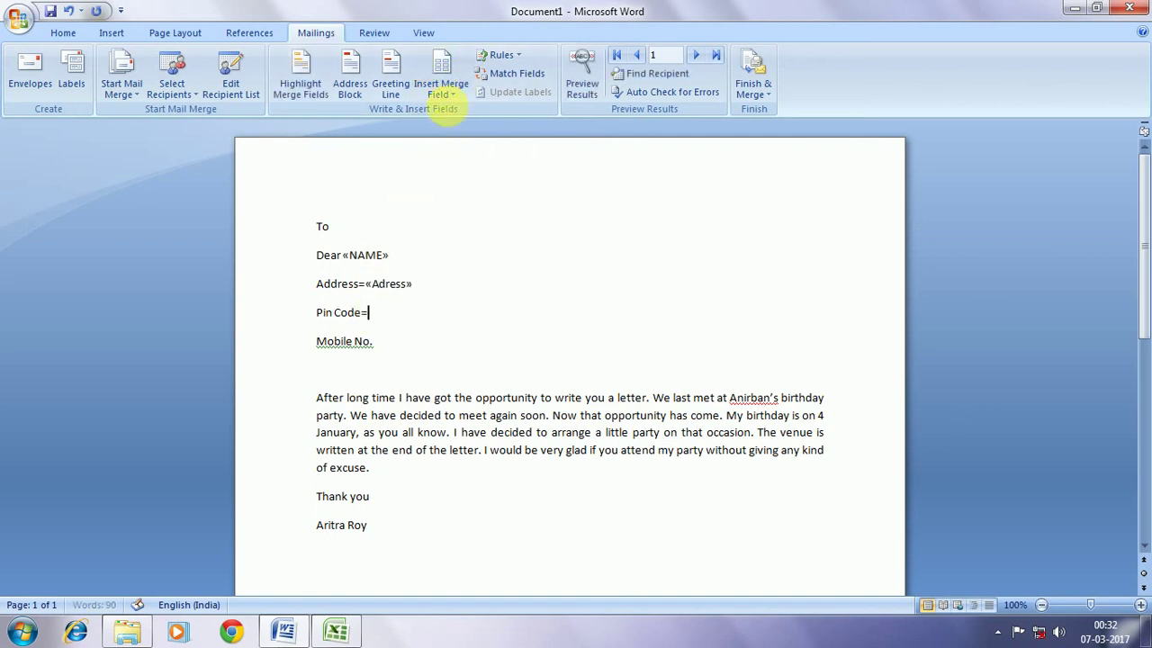
left_click(443, 88)
left_click(449, 149)
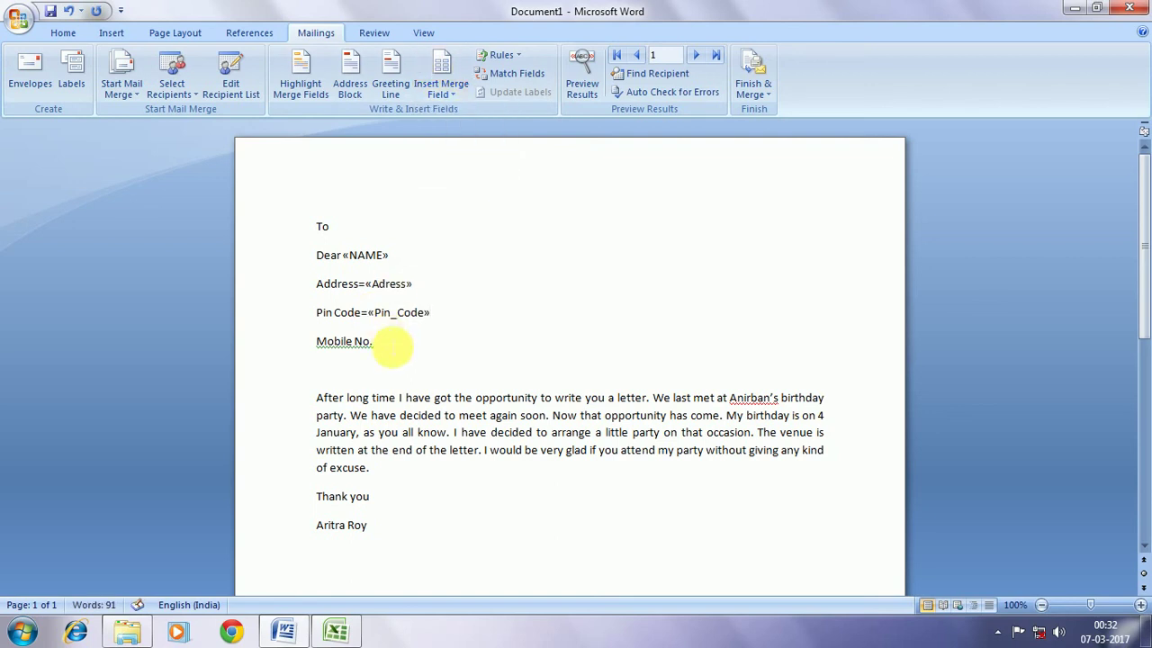
left_click(440, 86)
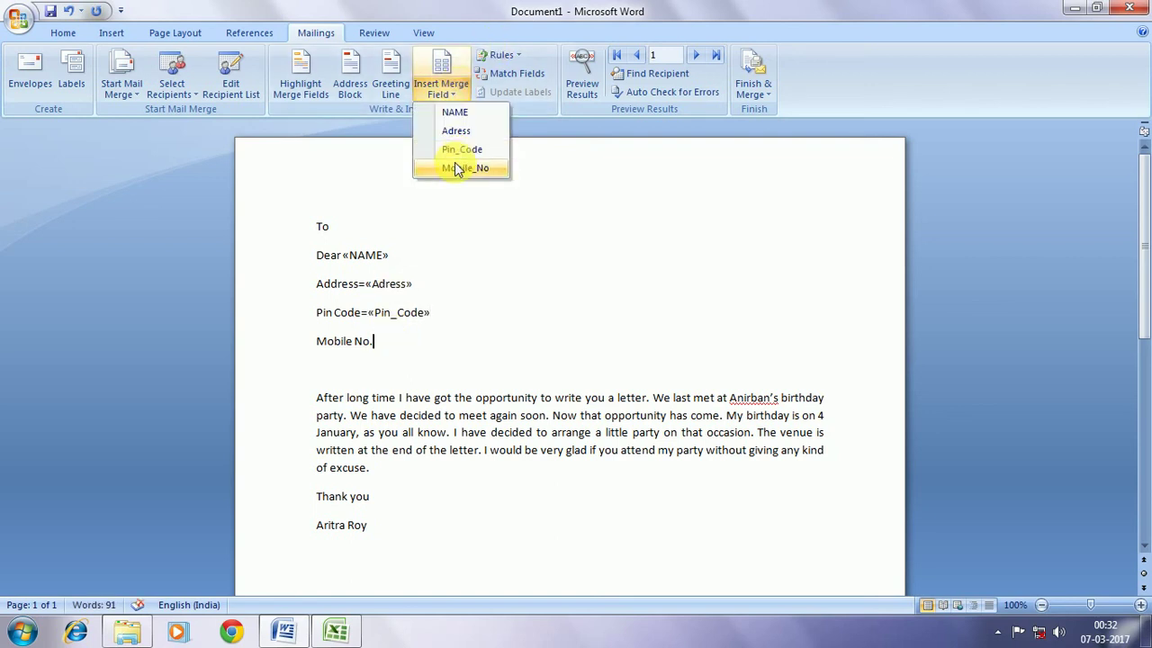
left_click(457, 168)
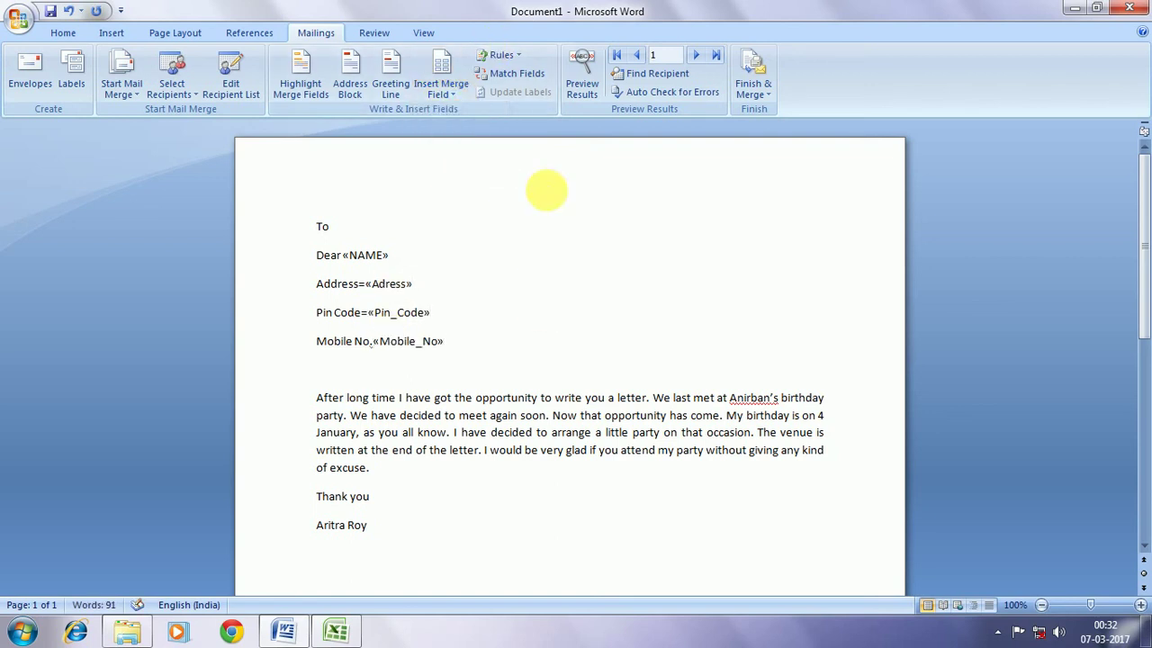
Turn on Preview Results and step forward through the recipients to record 5
left_click(583, 74)
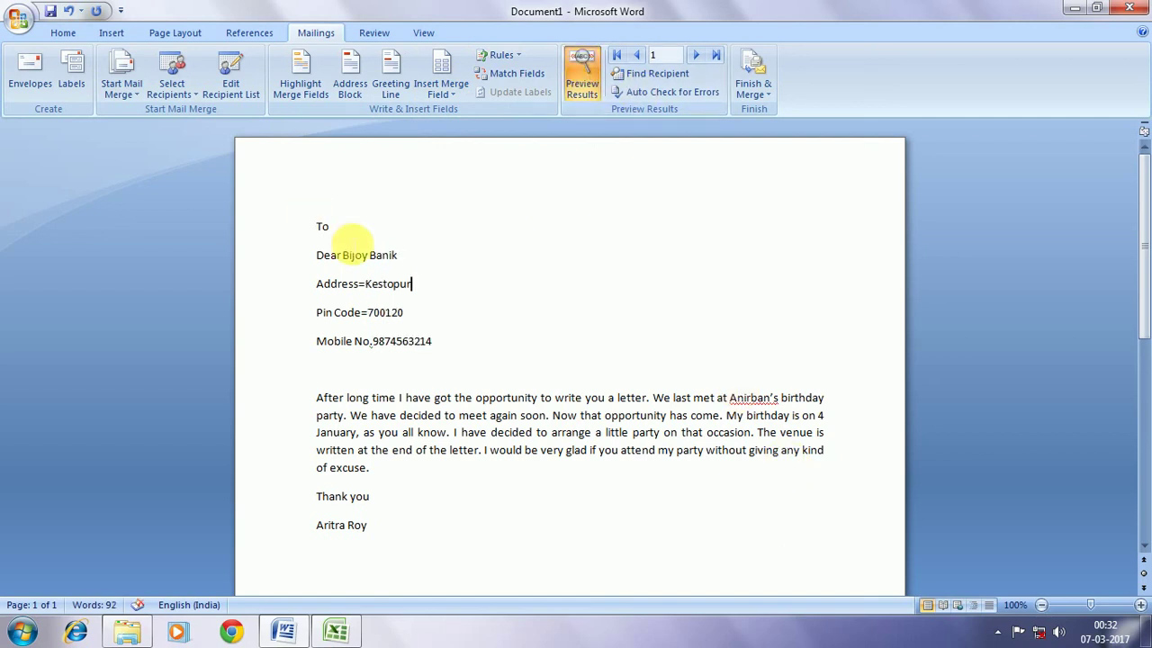
left_click(579, 90)
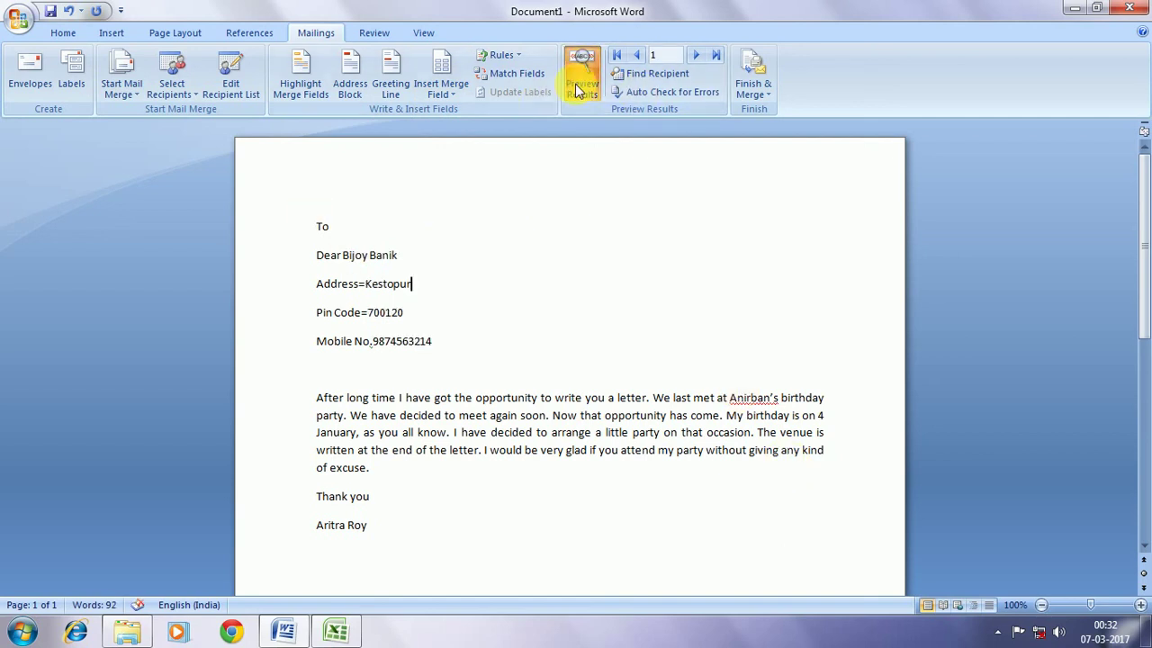
left_click(698, 56)
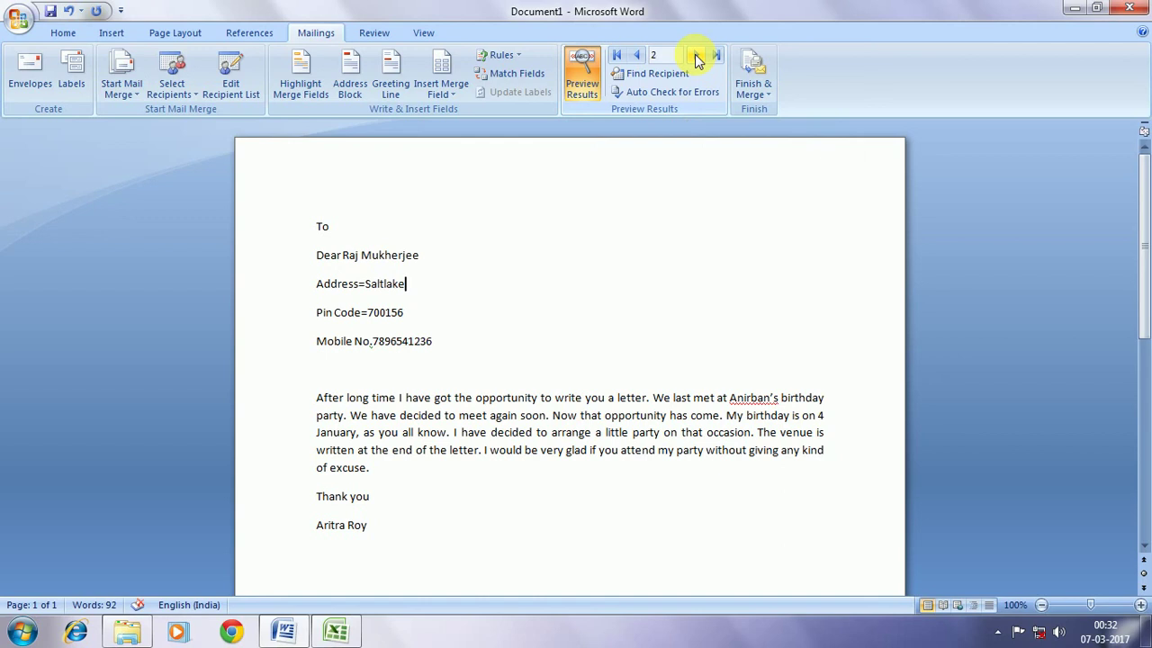
left_click(697, 56)
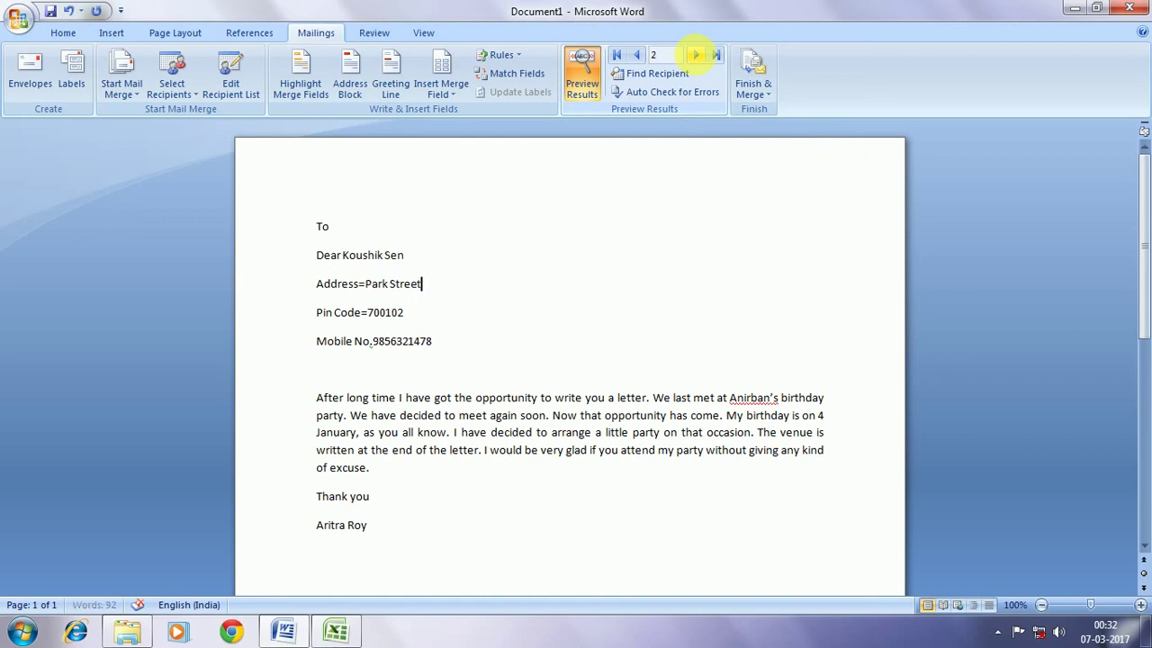
left_click(697, 56)
left_click(697, 56)
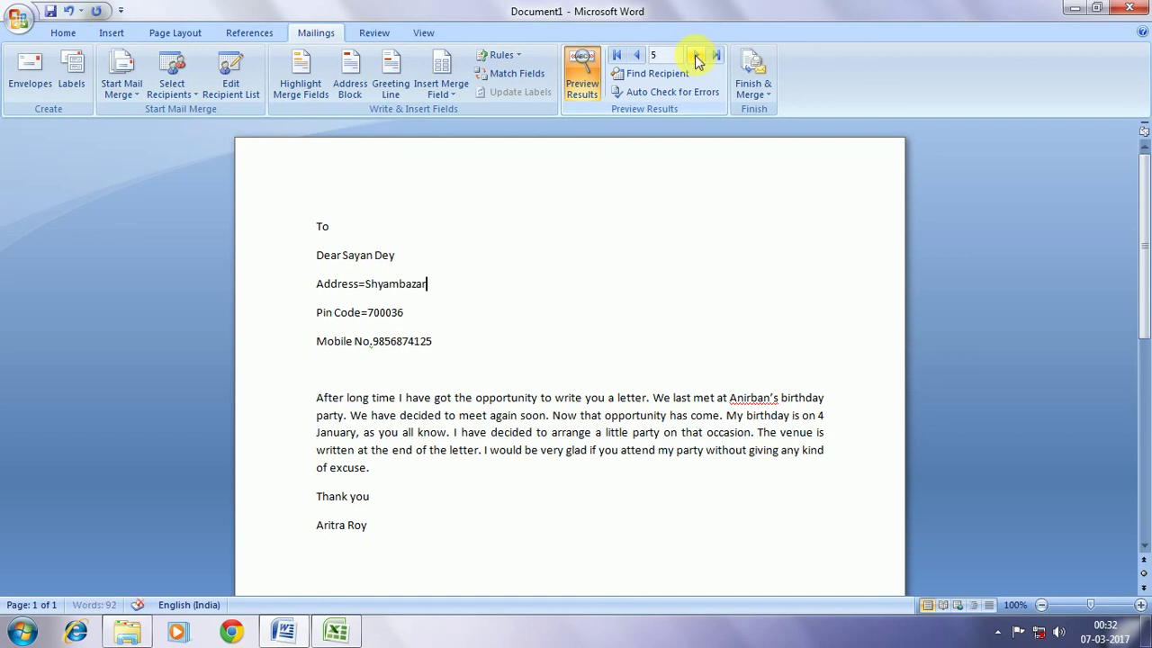
Step back through the previewed records to the first recipient's letter
left_click(639, 56)
left_click(639, 56)
left_click(638, 56)
left_click(639, 56)
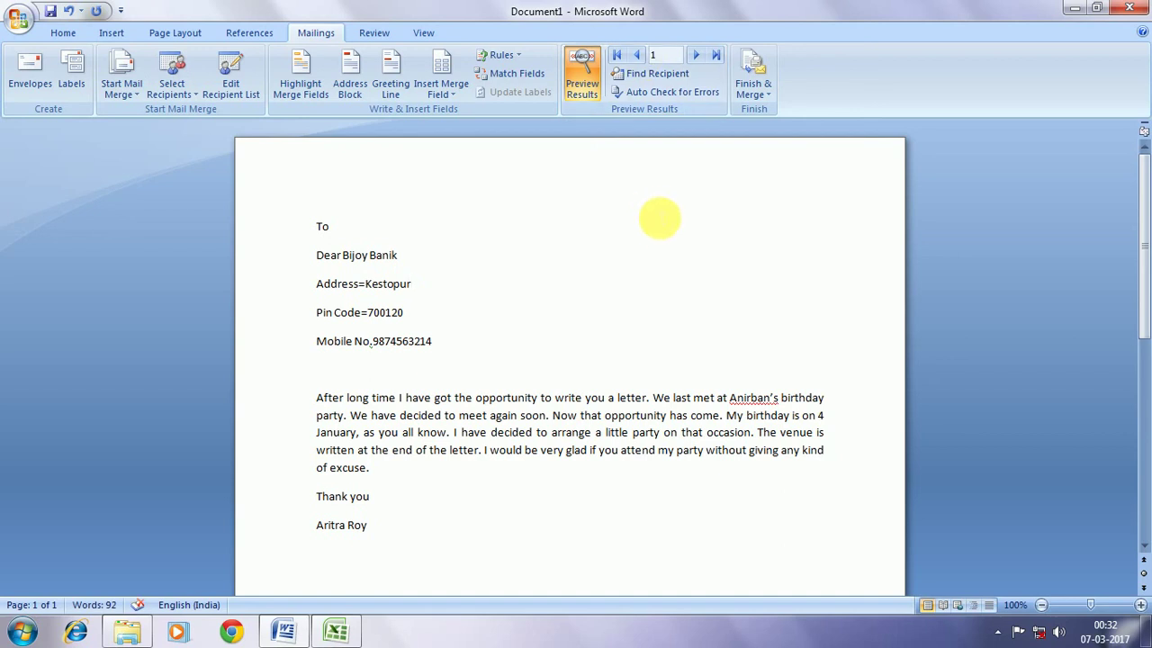